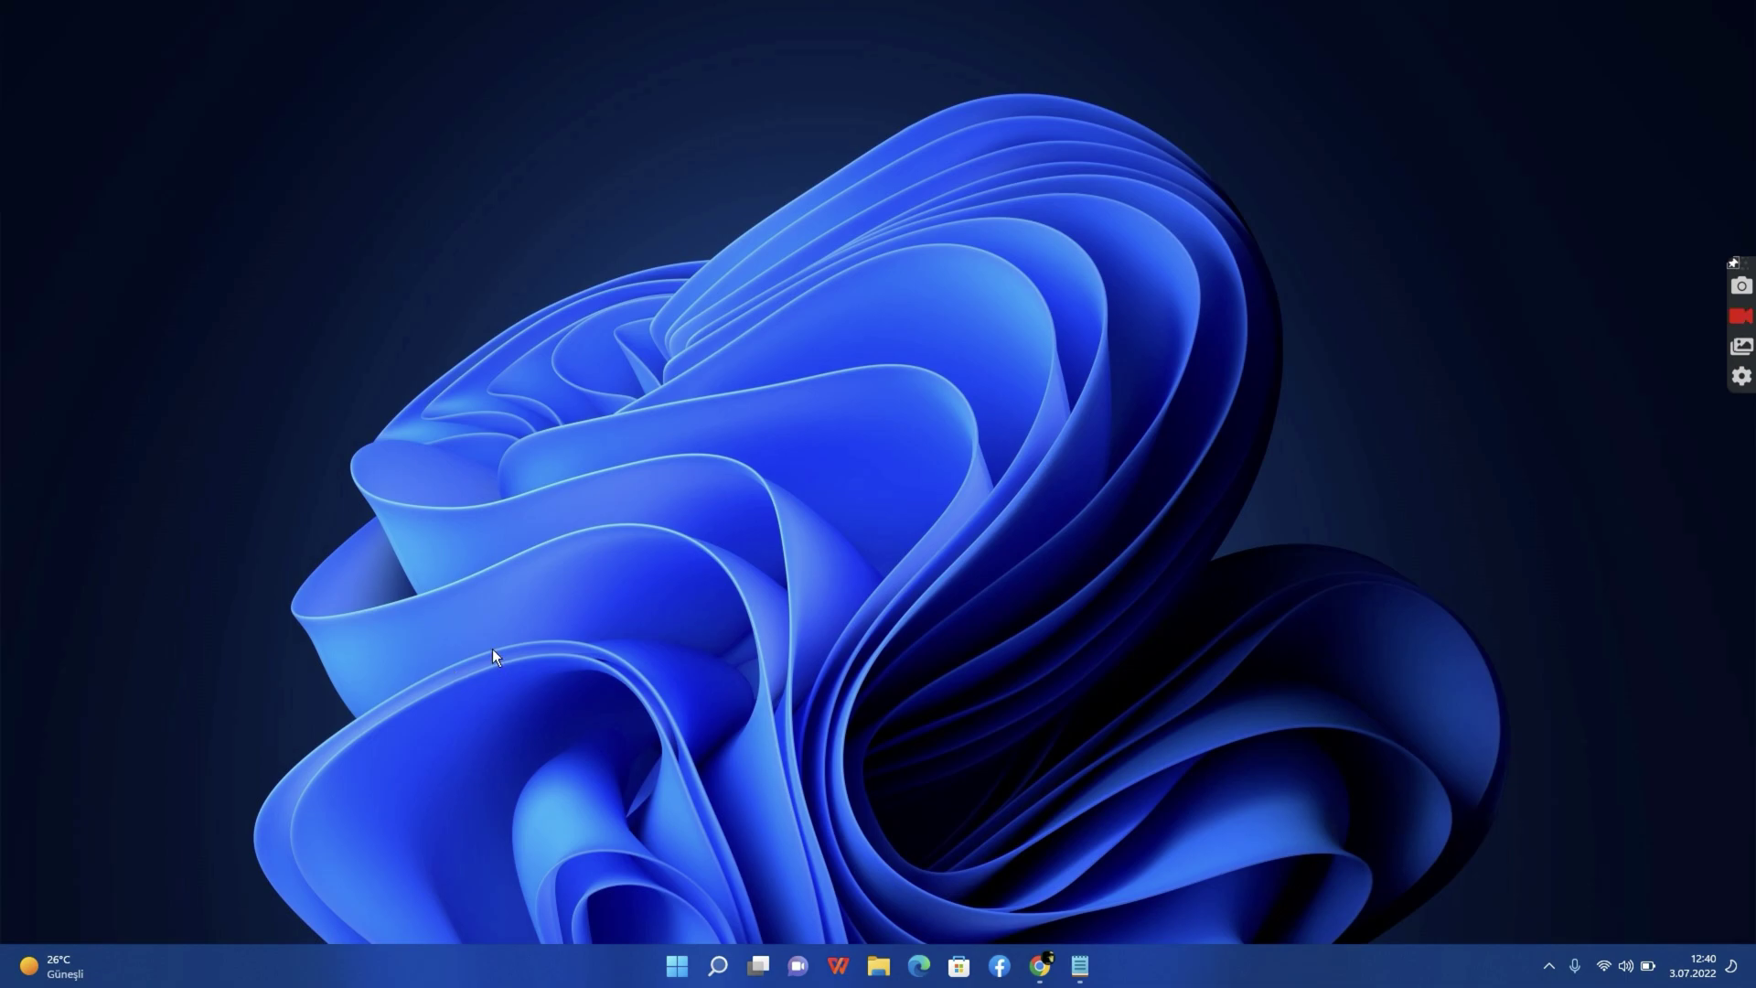
# - Find and open the Xbox app through Windows search, and dismiss its rating prompt with "Şimdi değil"
pyautogui.press('super+s')
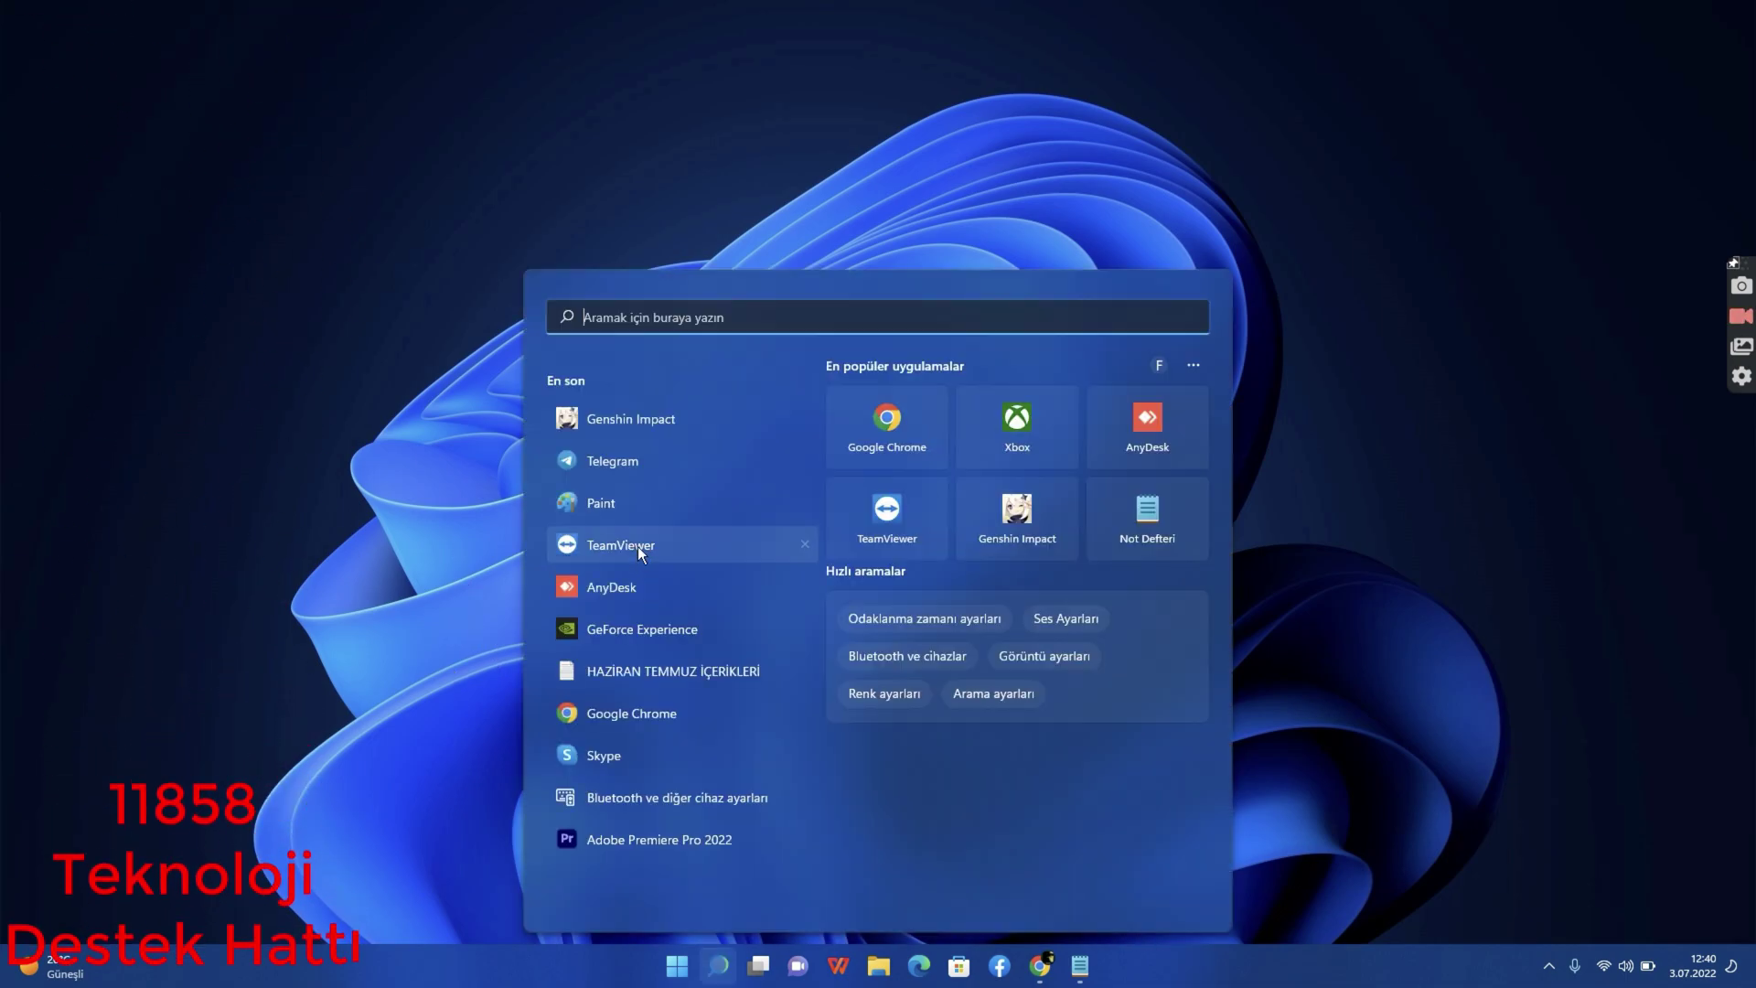
pyautogui.write('xbox')
pyautogui.click(616, 475)
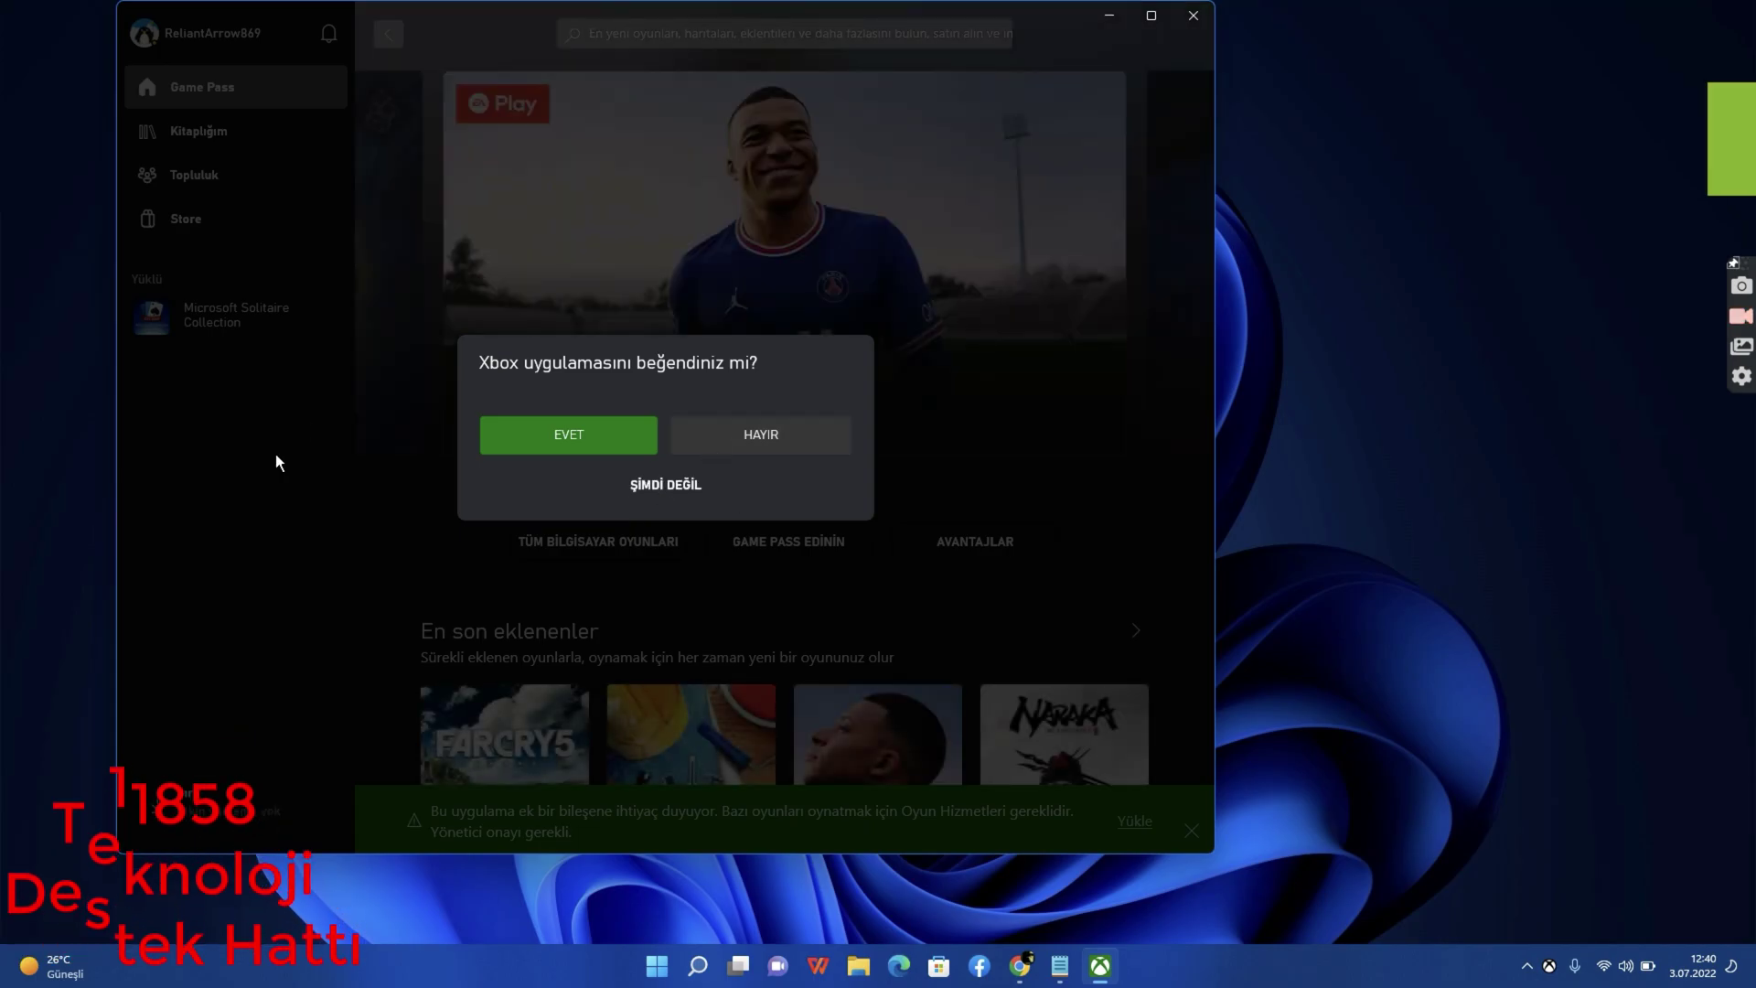
pyautogui.click(655, 485)
# - Maximize the Xbox window and look through the game collections on the Game Pass home page
pyautogui.scroll(-4, 890, 202)
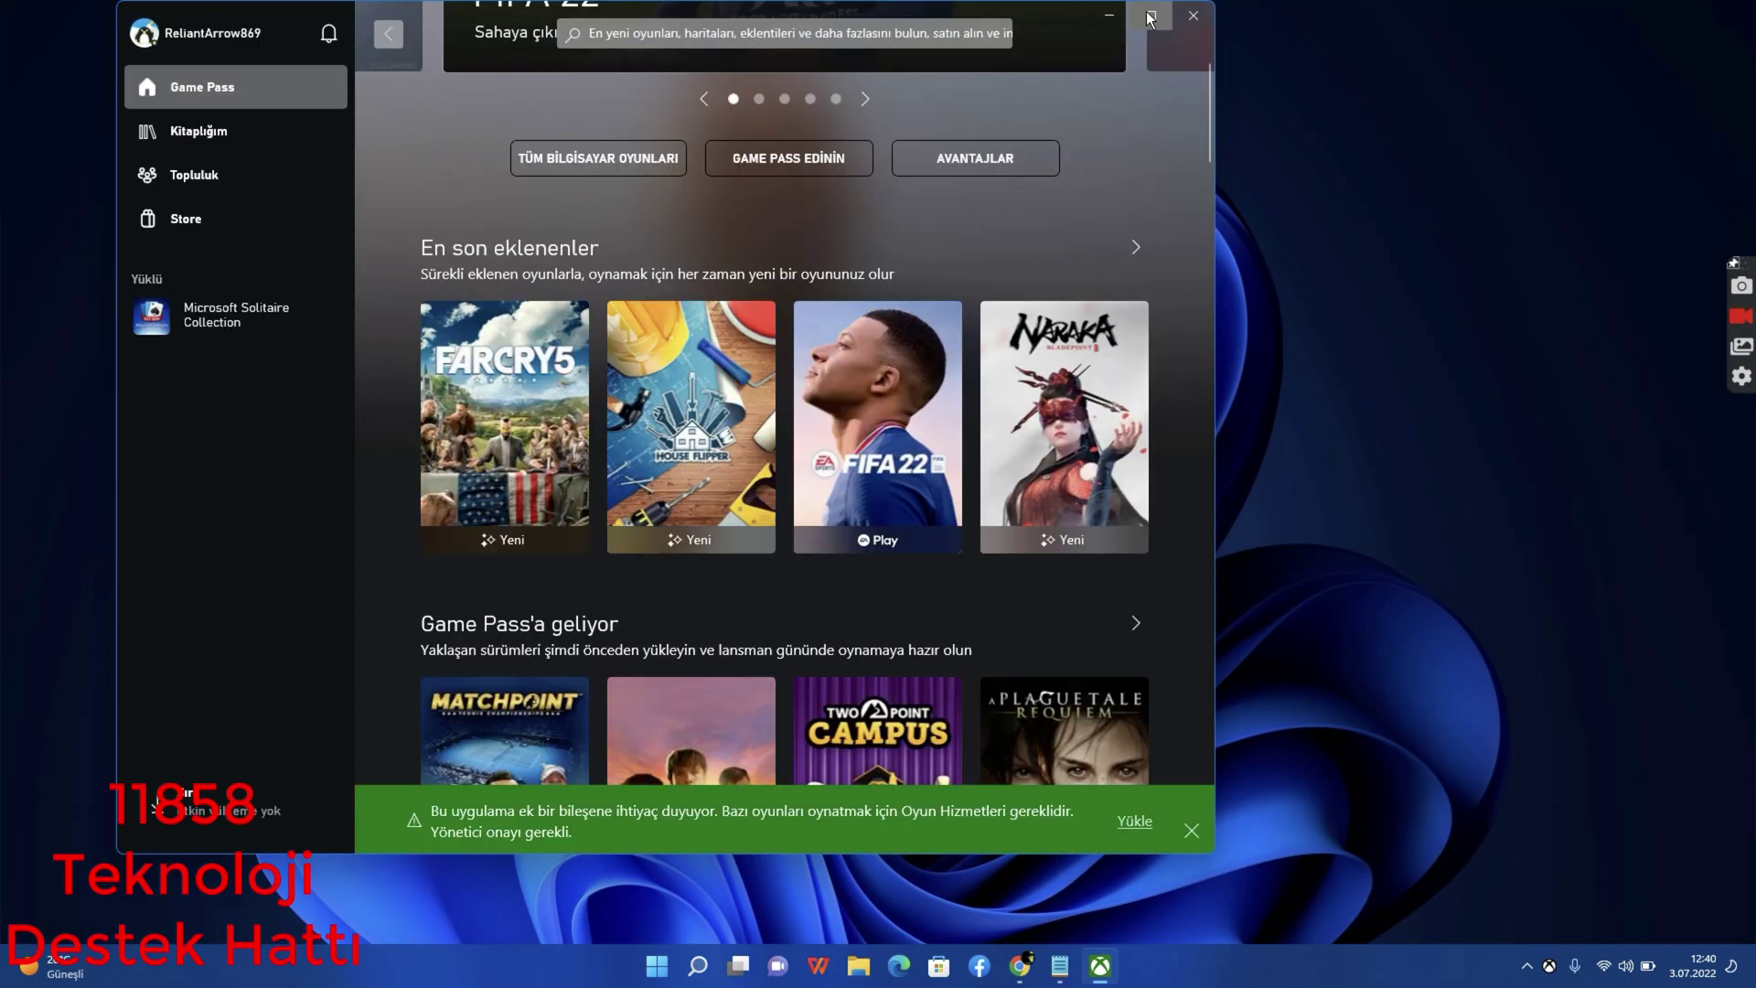
pyautogui.press('super+Up')
pyautogui.scroll(-8, 806, 337)
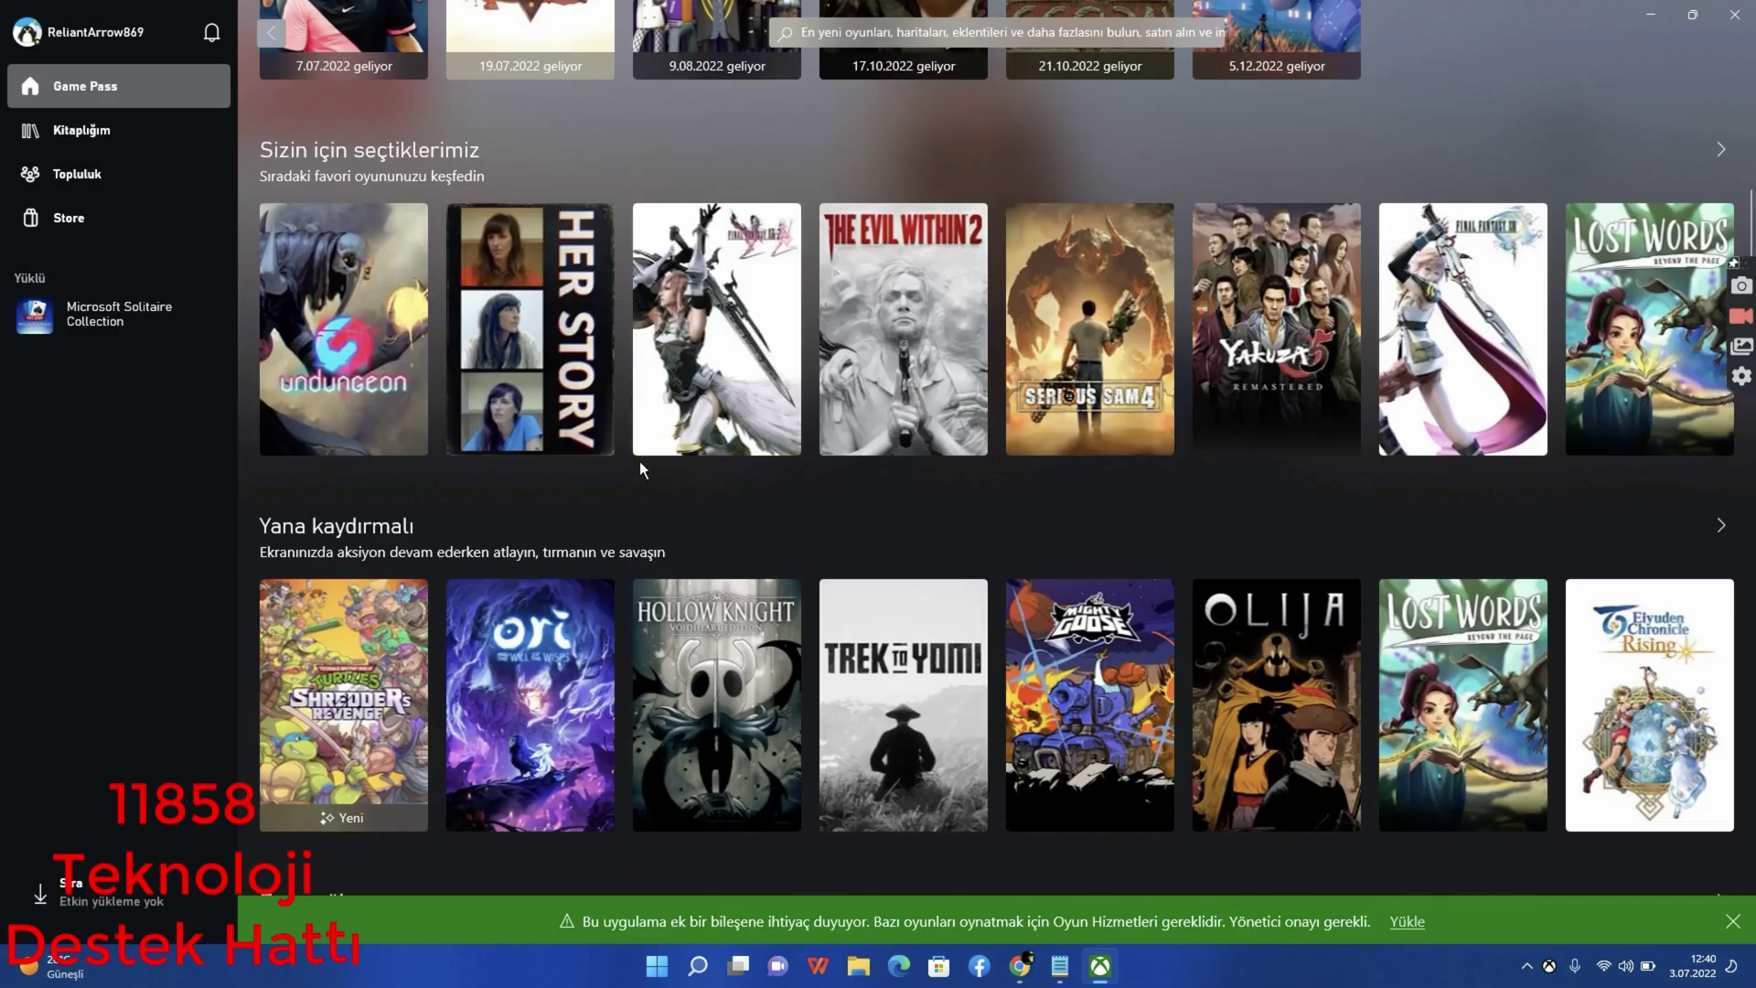
pyautogui.scroll(6, 641, 484)
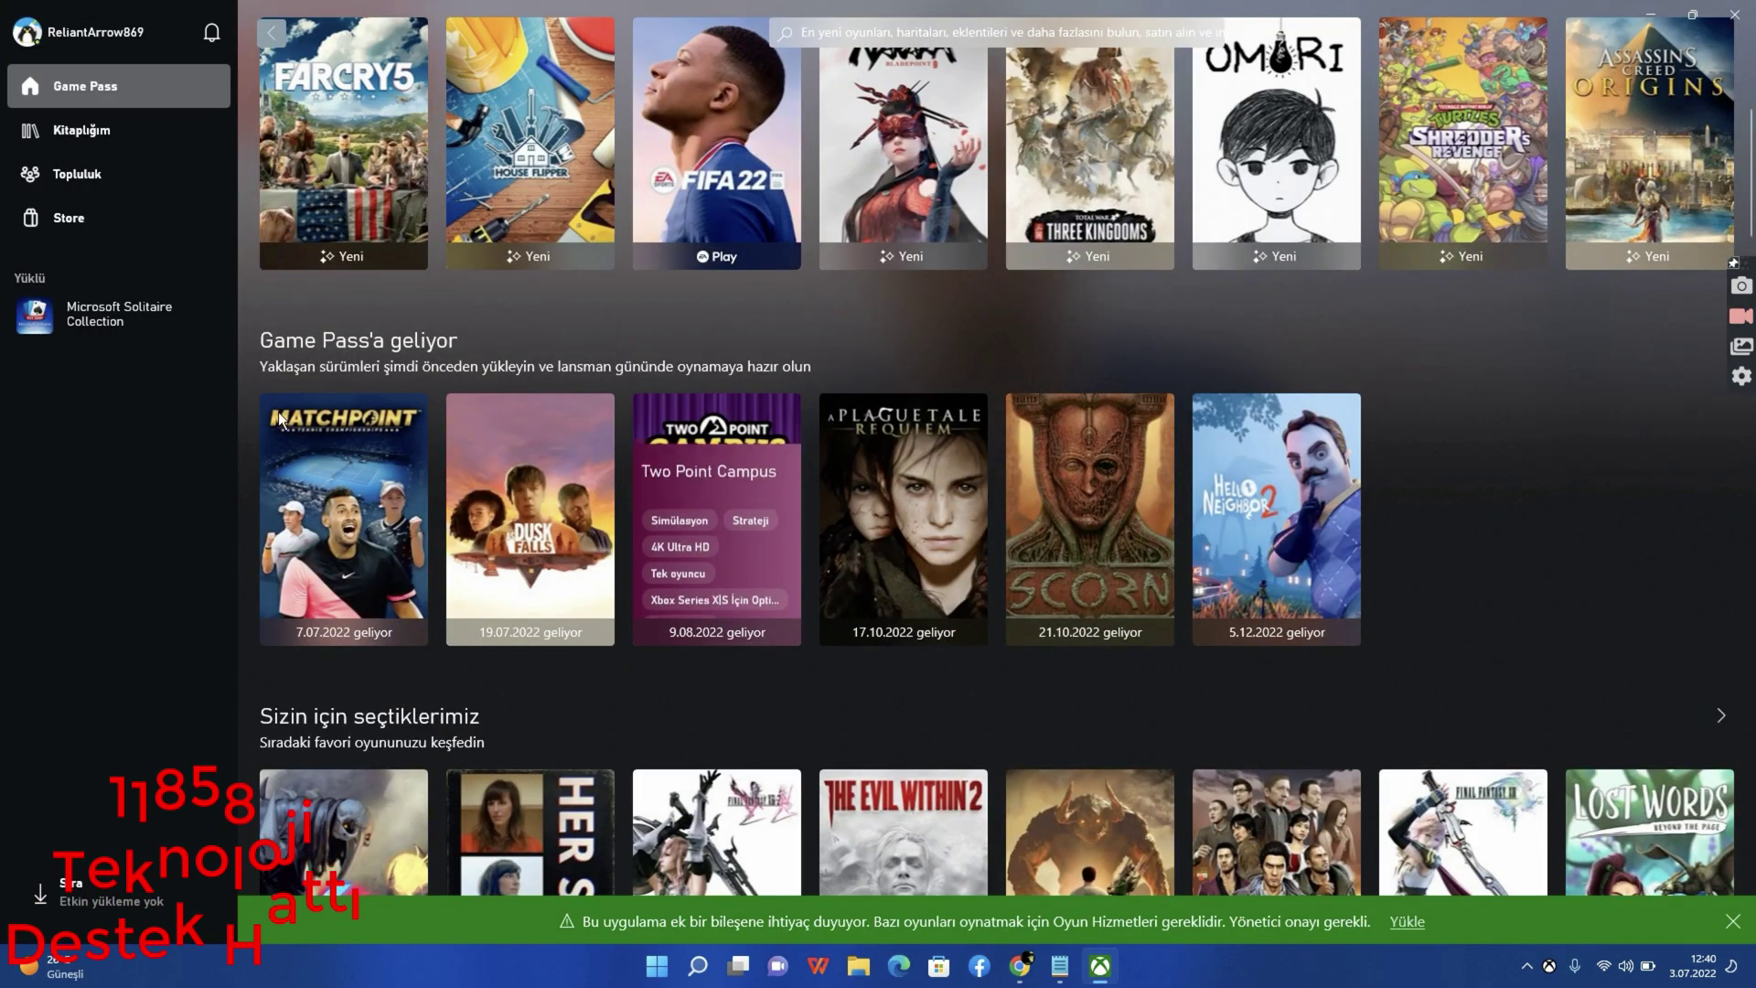
pyautogui.scroll(7, 448, 384)
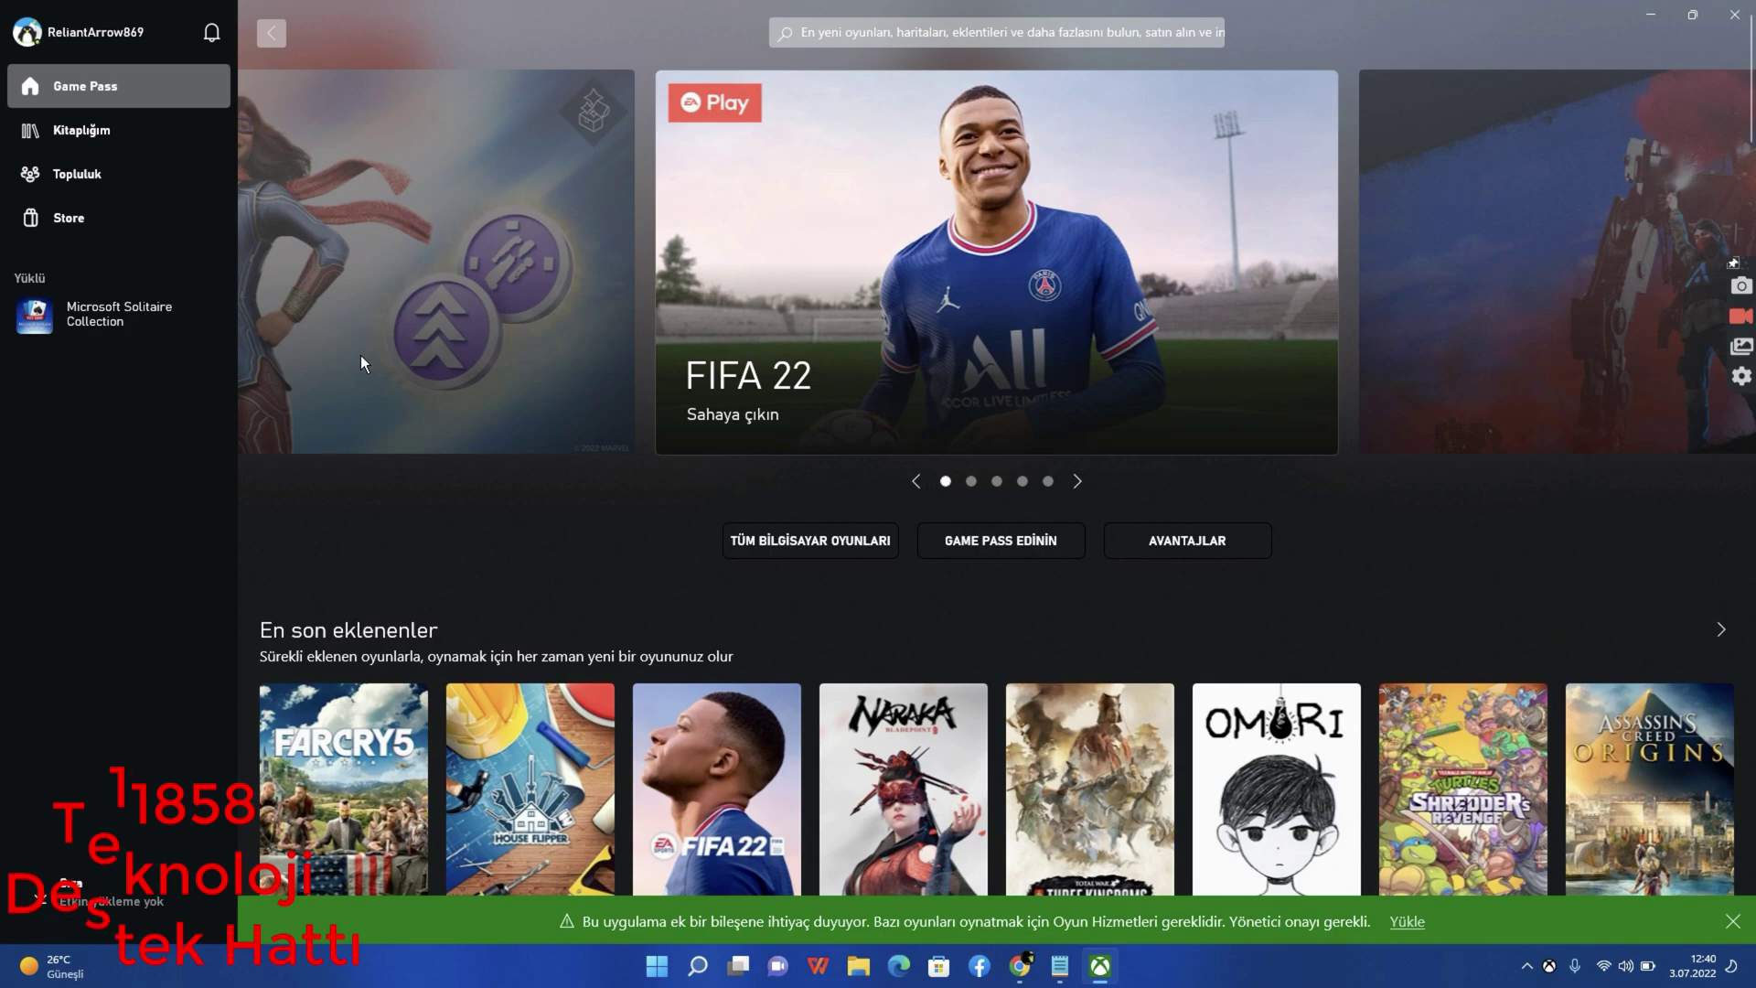
pyautogui.scroll(-10, 535, 433)
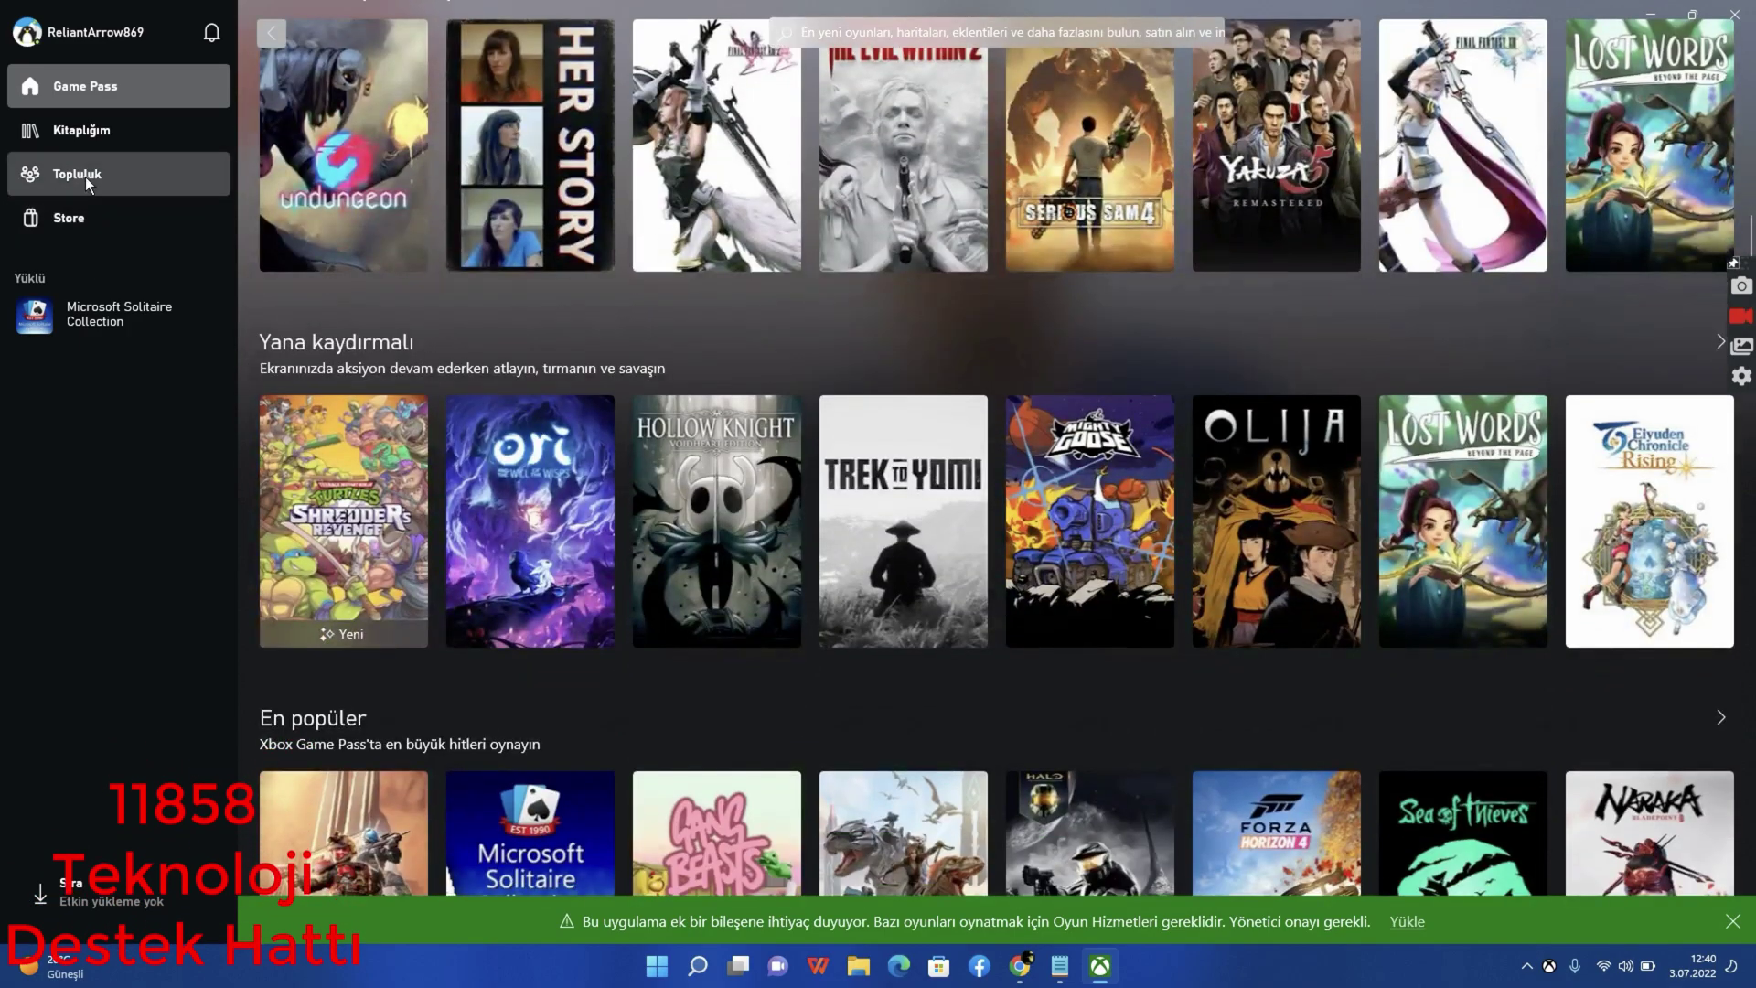
# - View the games in the Xbox library (Kitaplığım)
pyautogui.click(112, 124)
pyautogui.scroll(-2, 591, 427)
pyautogui.moveTo(208, 326)
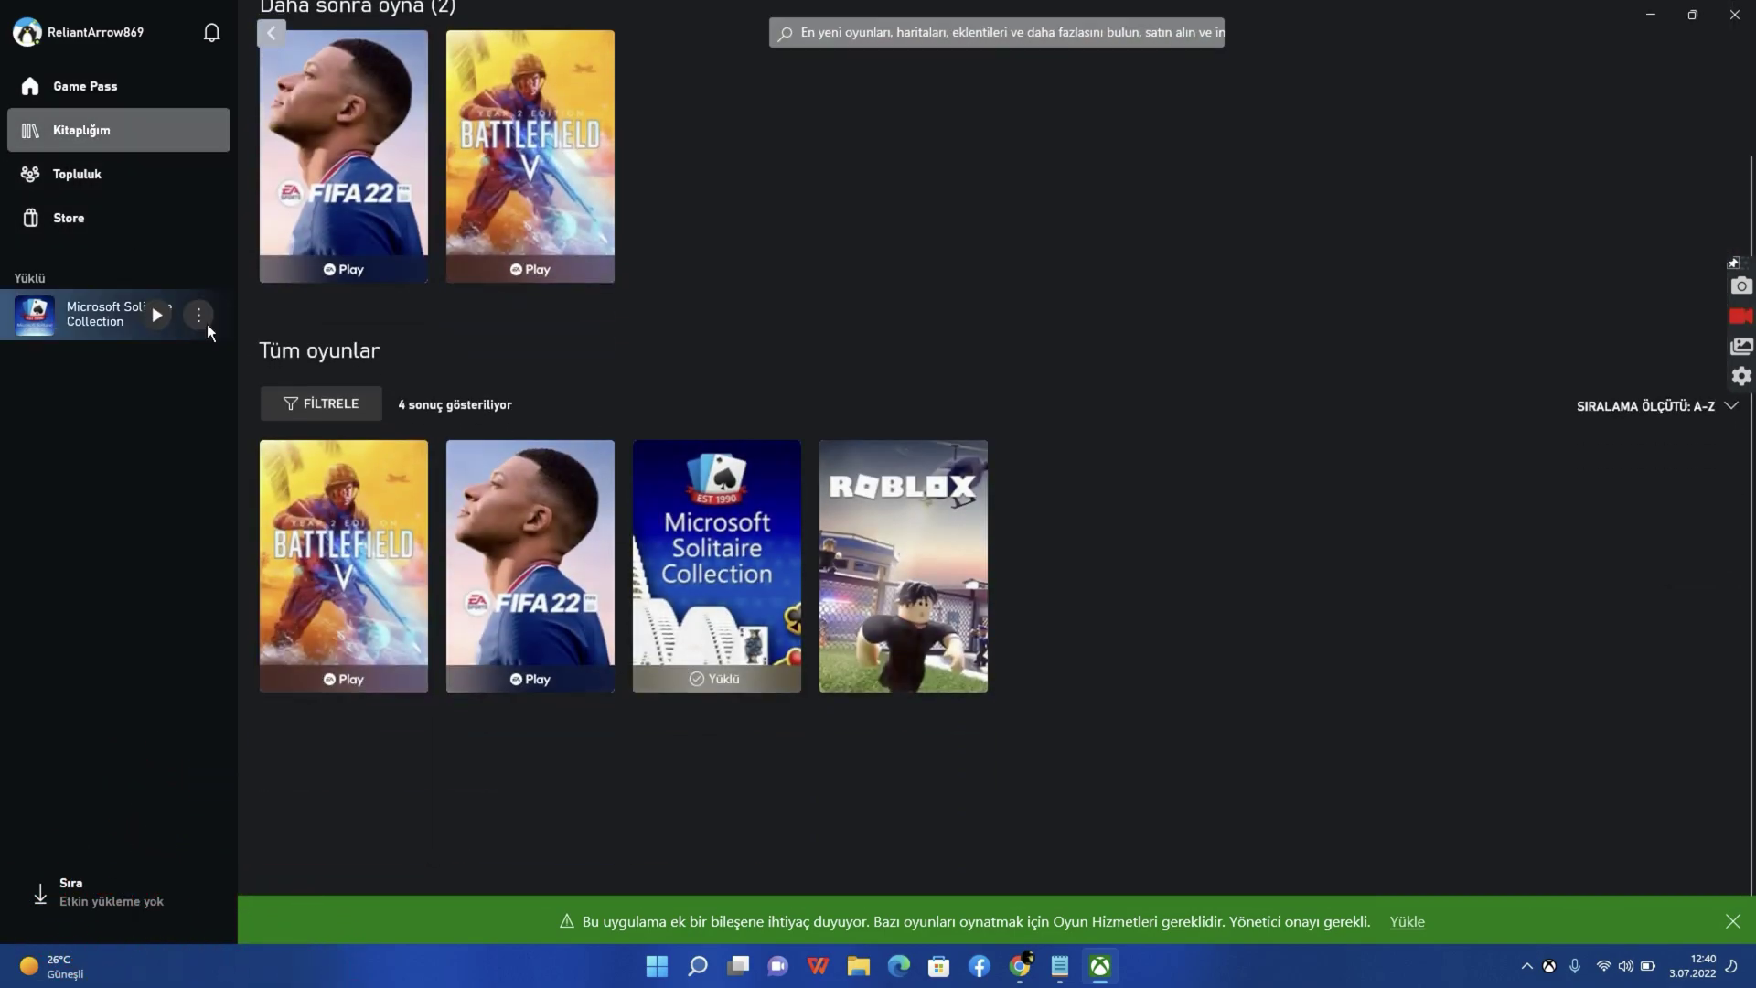
# - Return to the Game Pass page, open the full PC games list (Tüm Bilgisayar Oyunları) and browse its titles
pyautogui.click(91, 86)
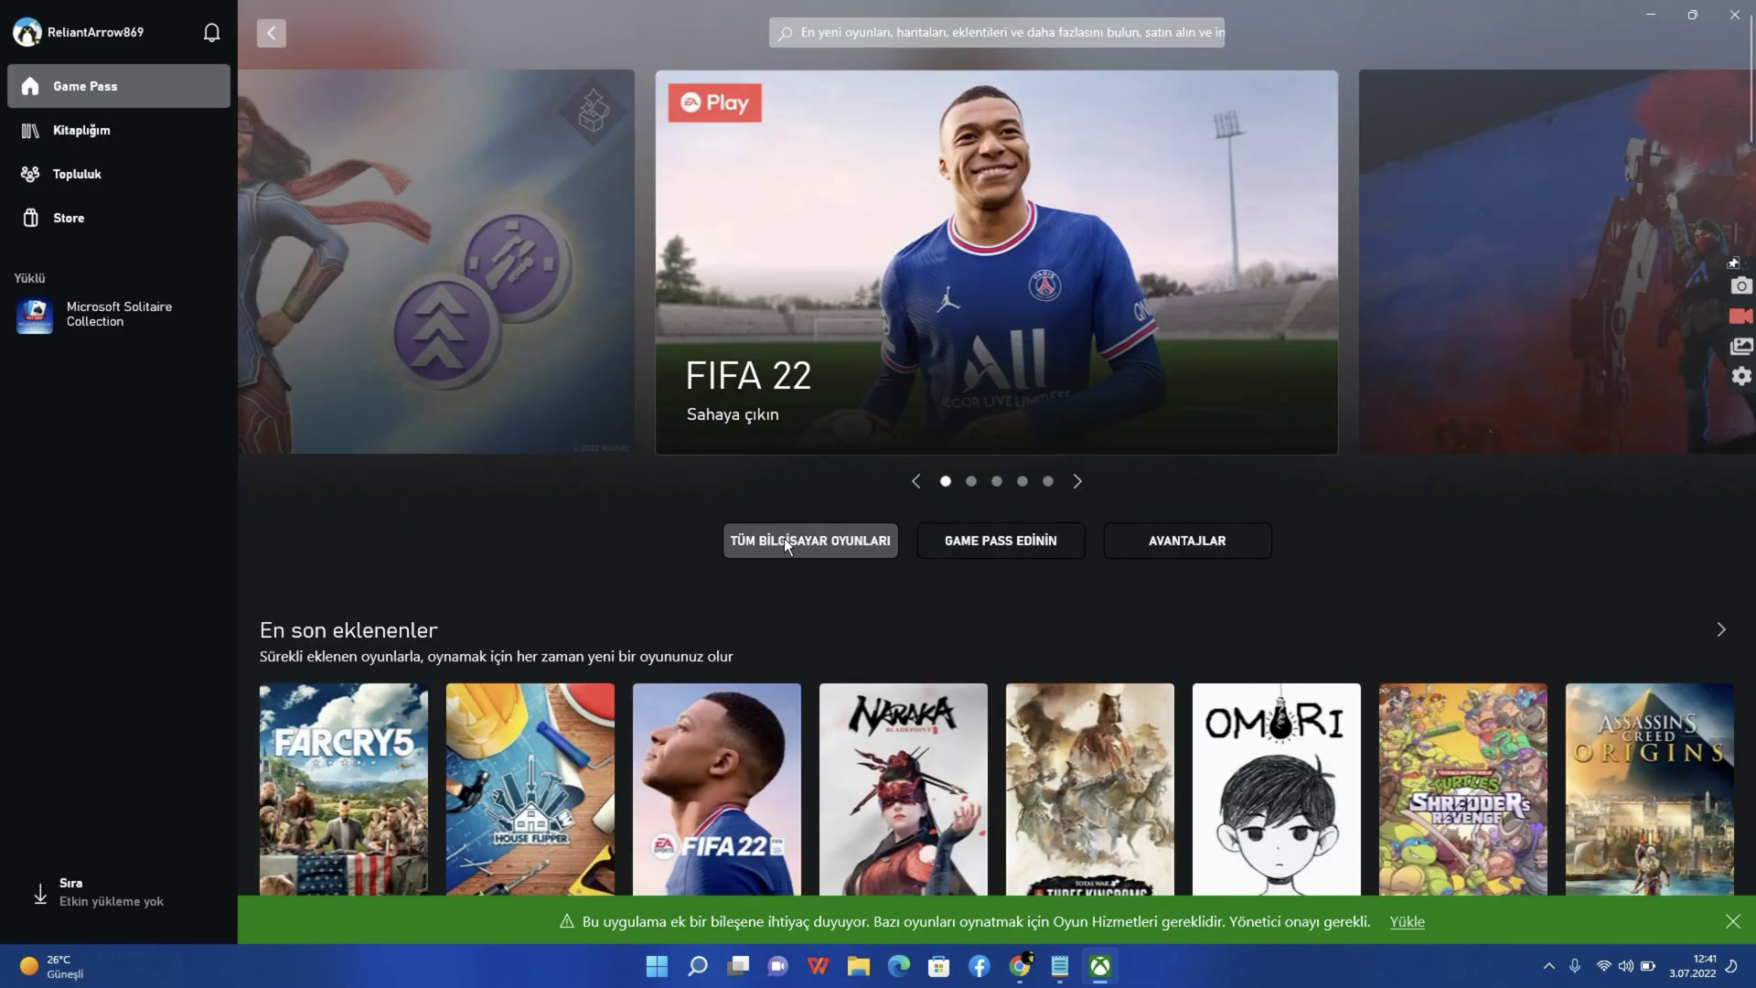
pyautogui.click(783, 538)
pyautogui.scroll(-15, 781, 424)
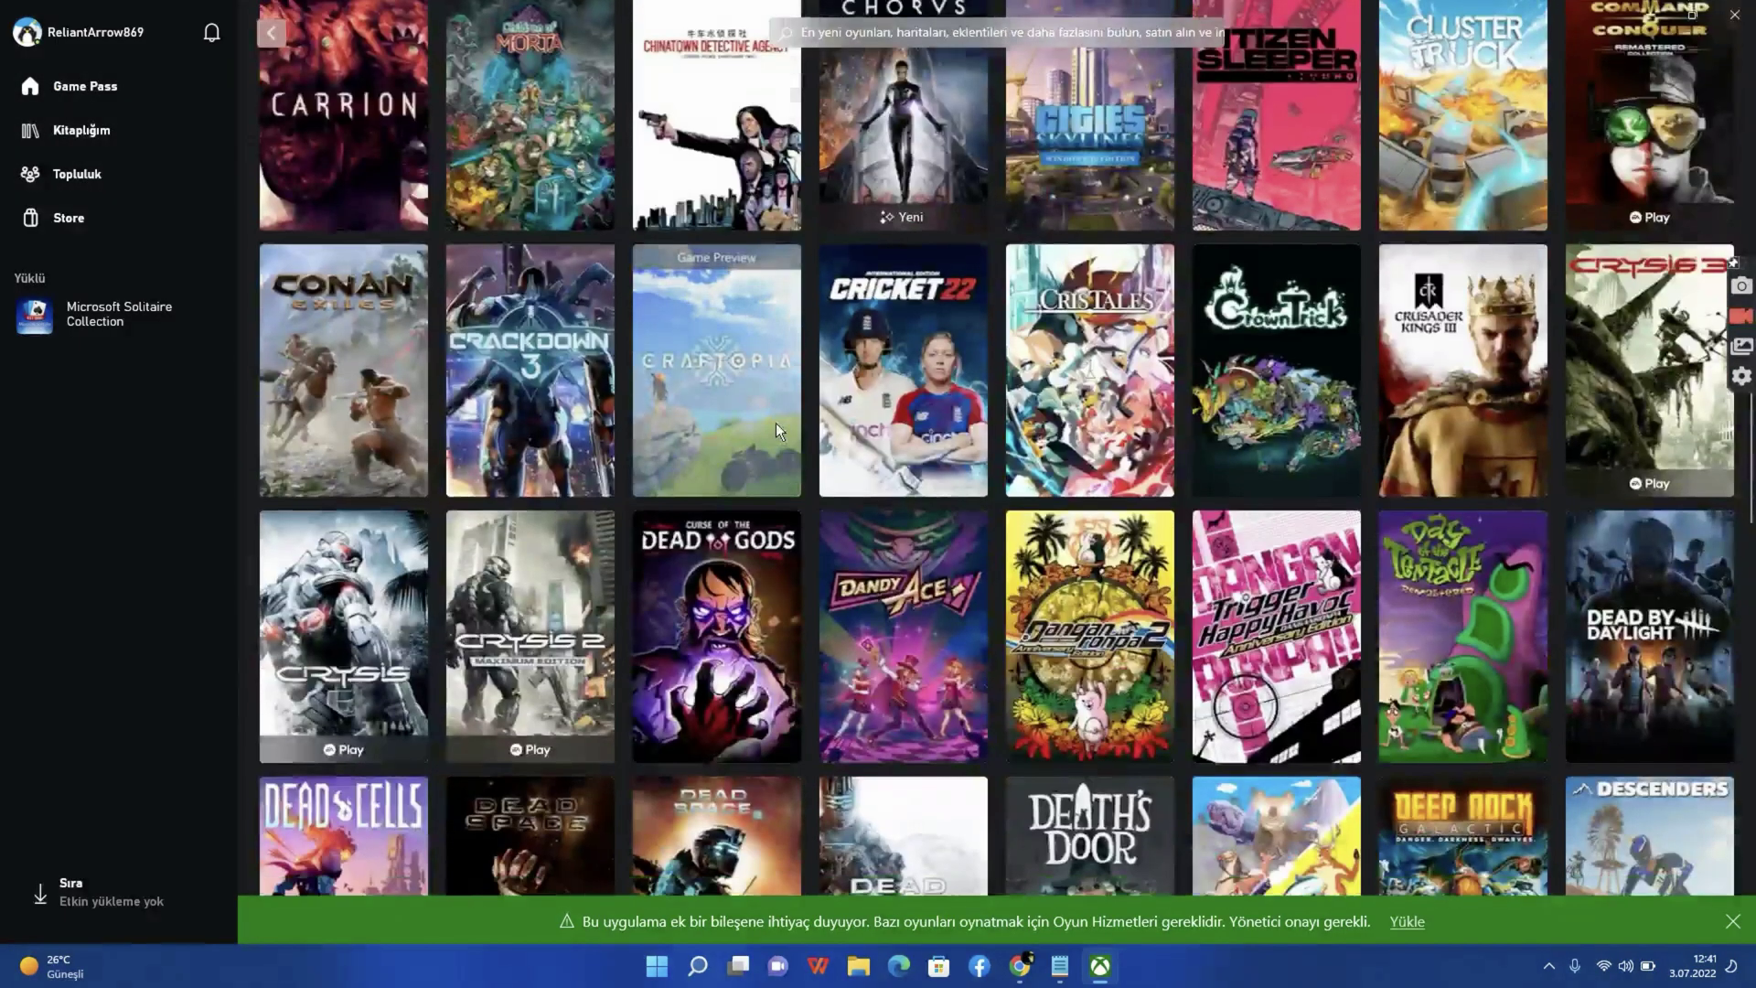
pyautogui.scroll(-3, 775, 430)
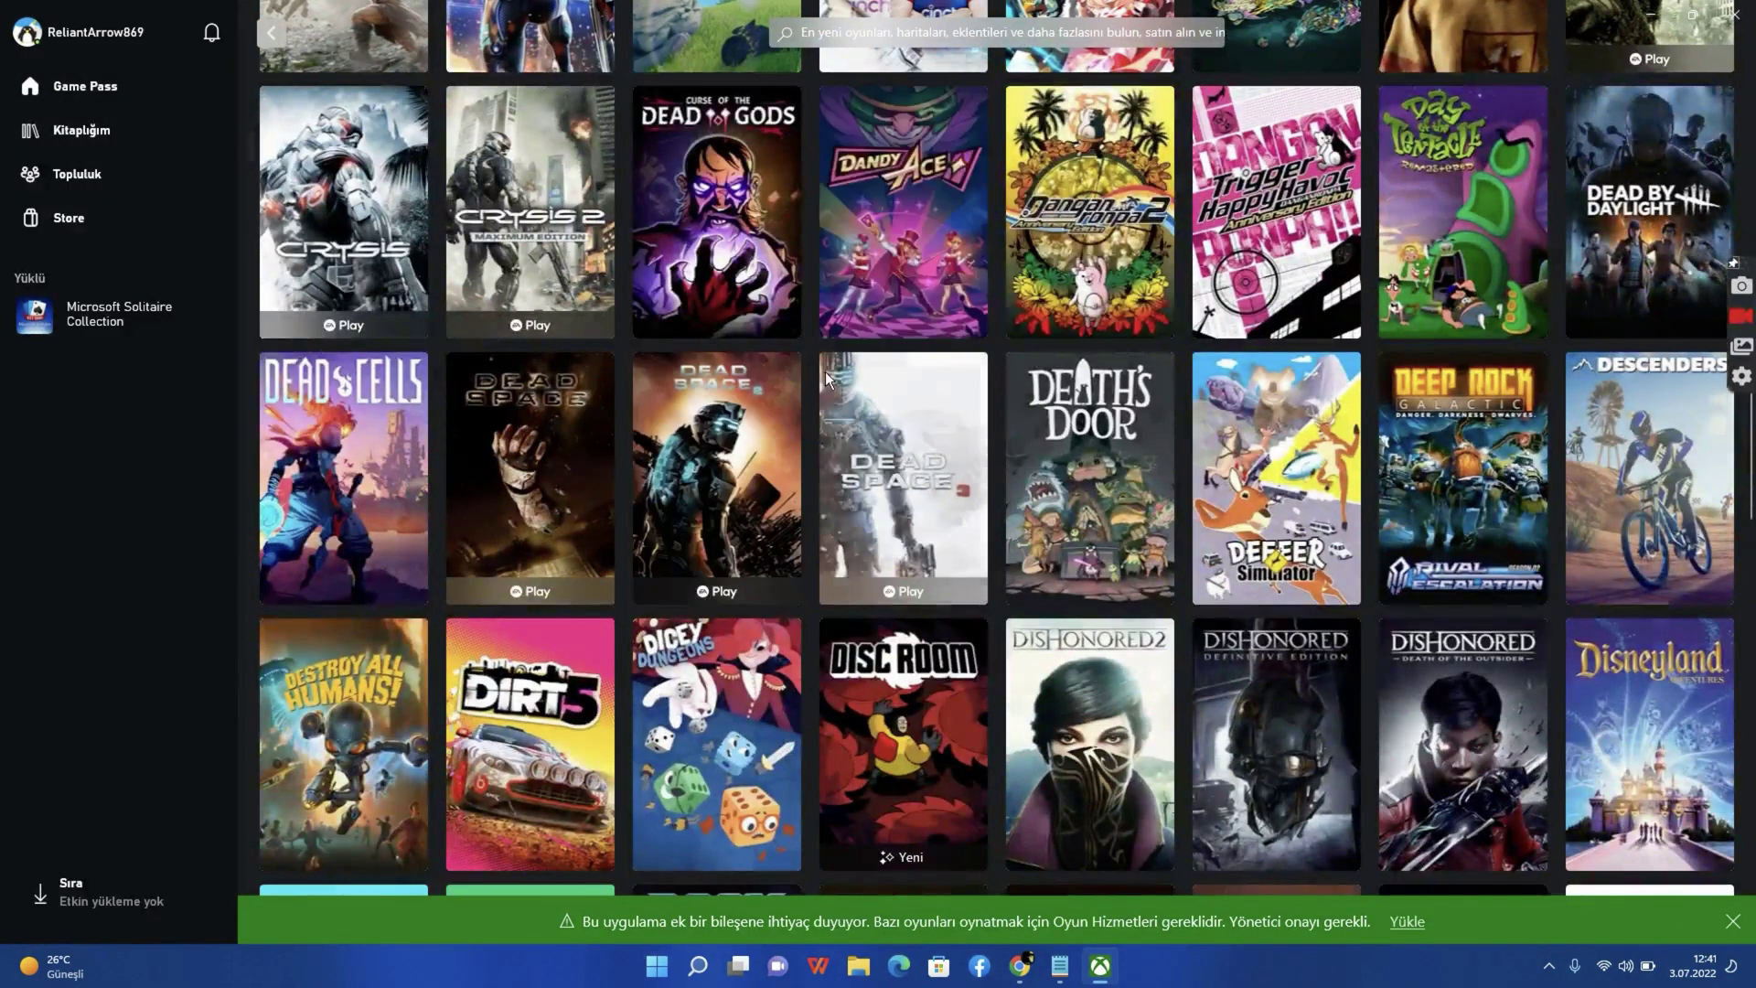
pyautogui.scroll(-6, 832, 375)
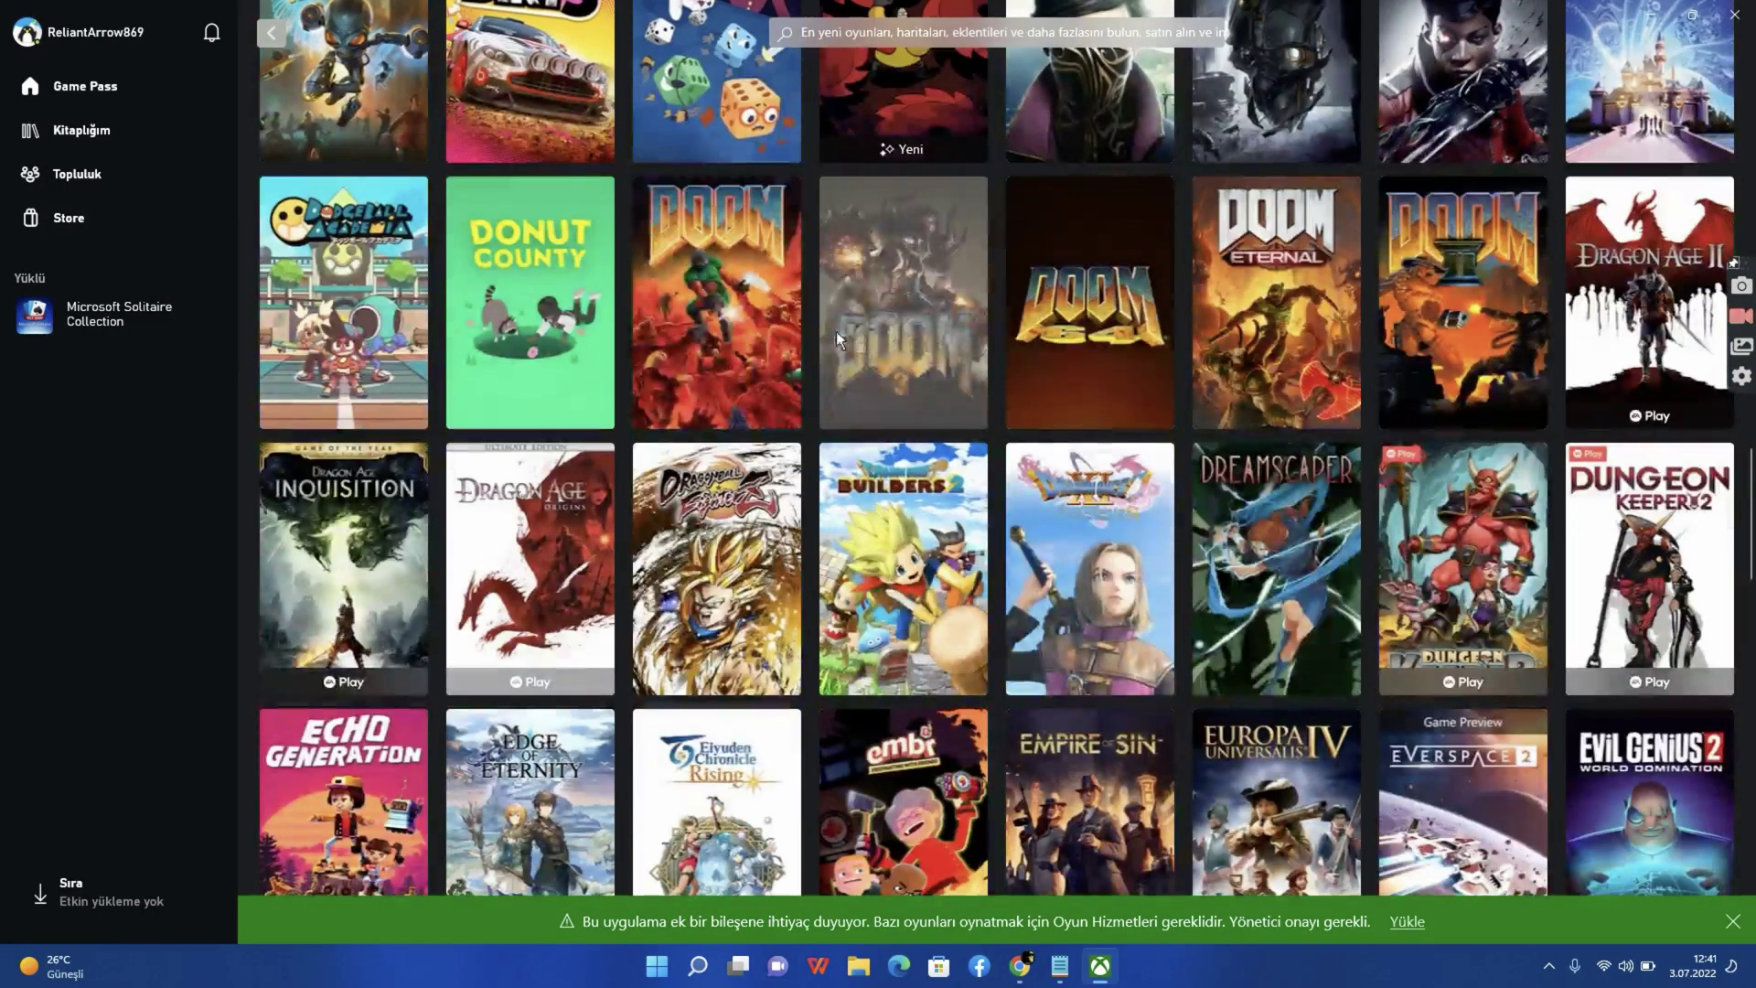
pyautogui.scroll(-6, 814, 480)
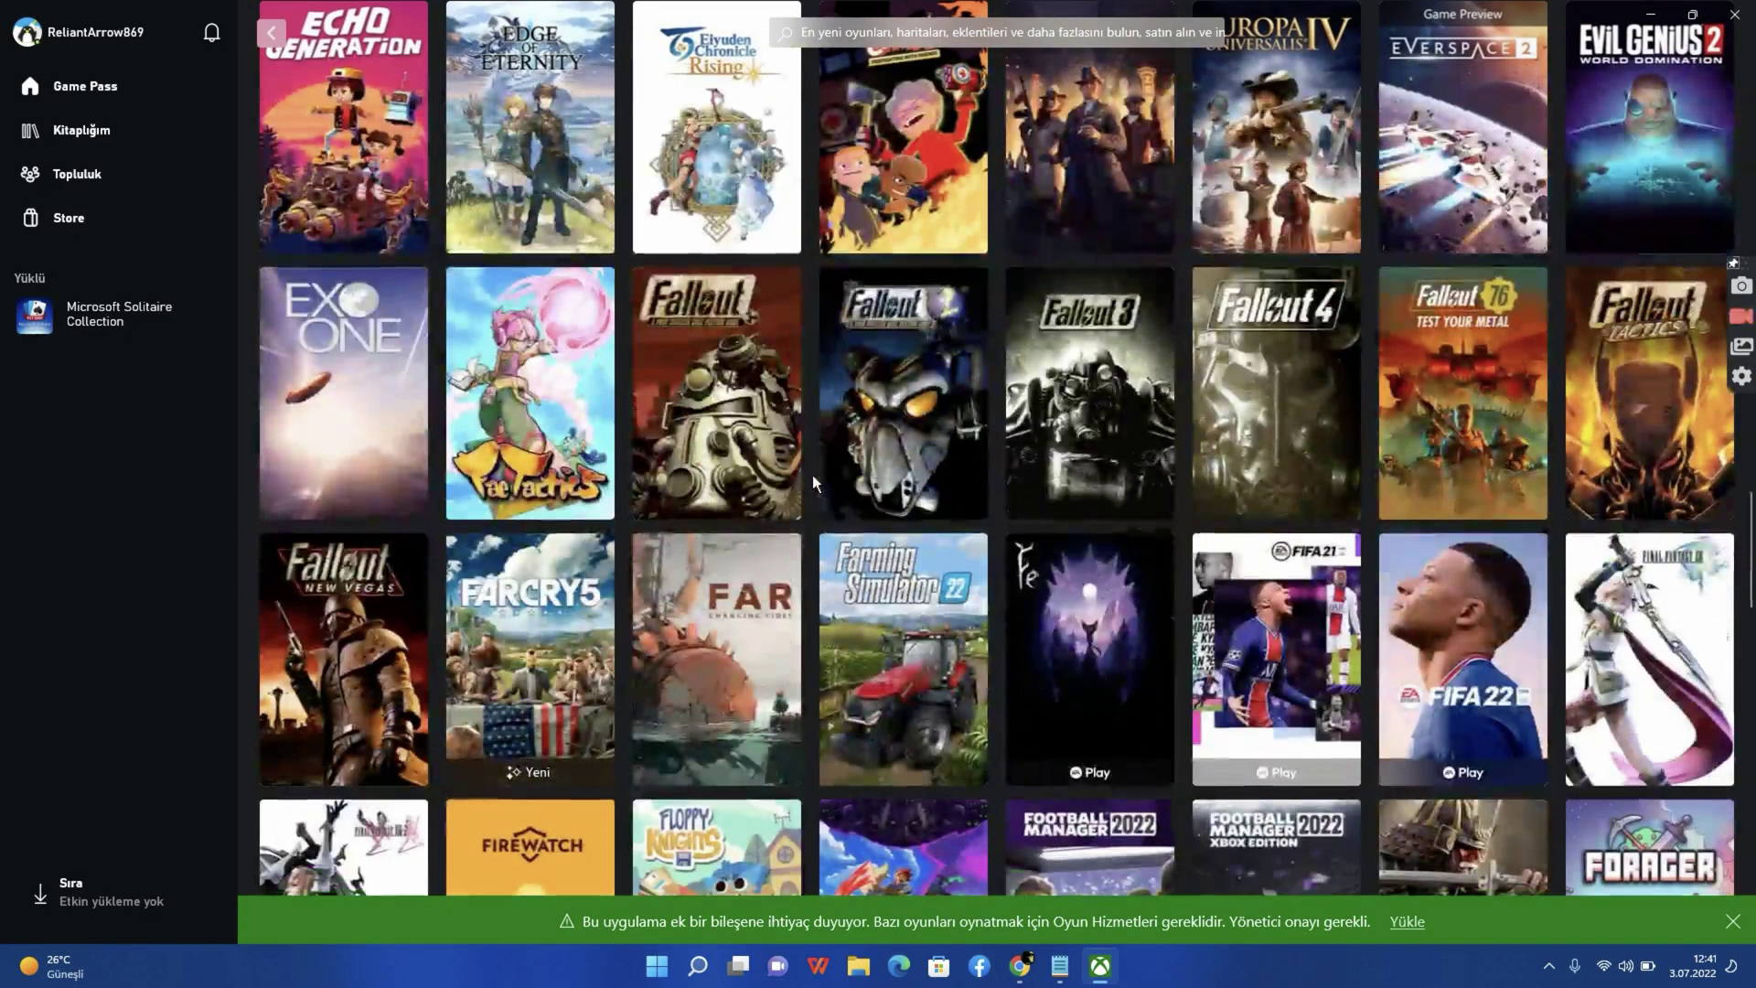
pyautogui.scroll(-6, 827, 540)
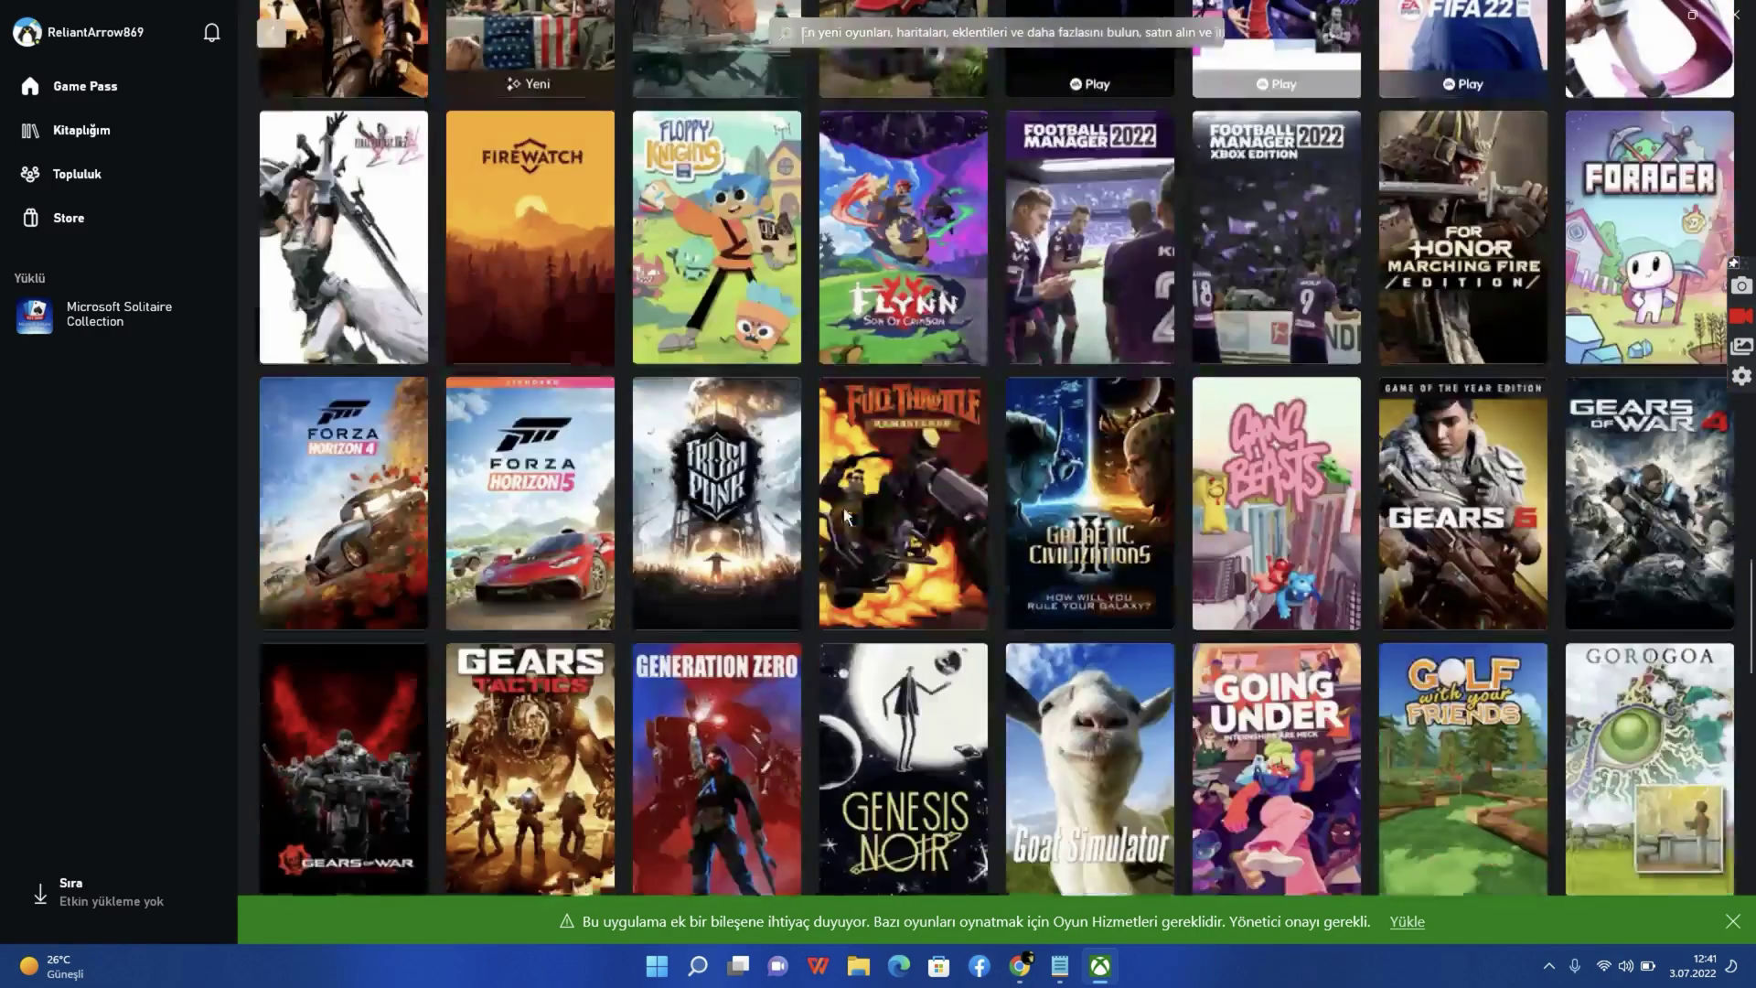
pyautogui.scroll(-6, 411, 512)
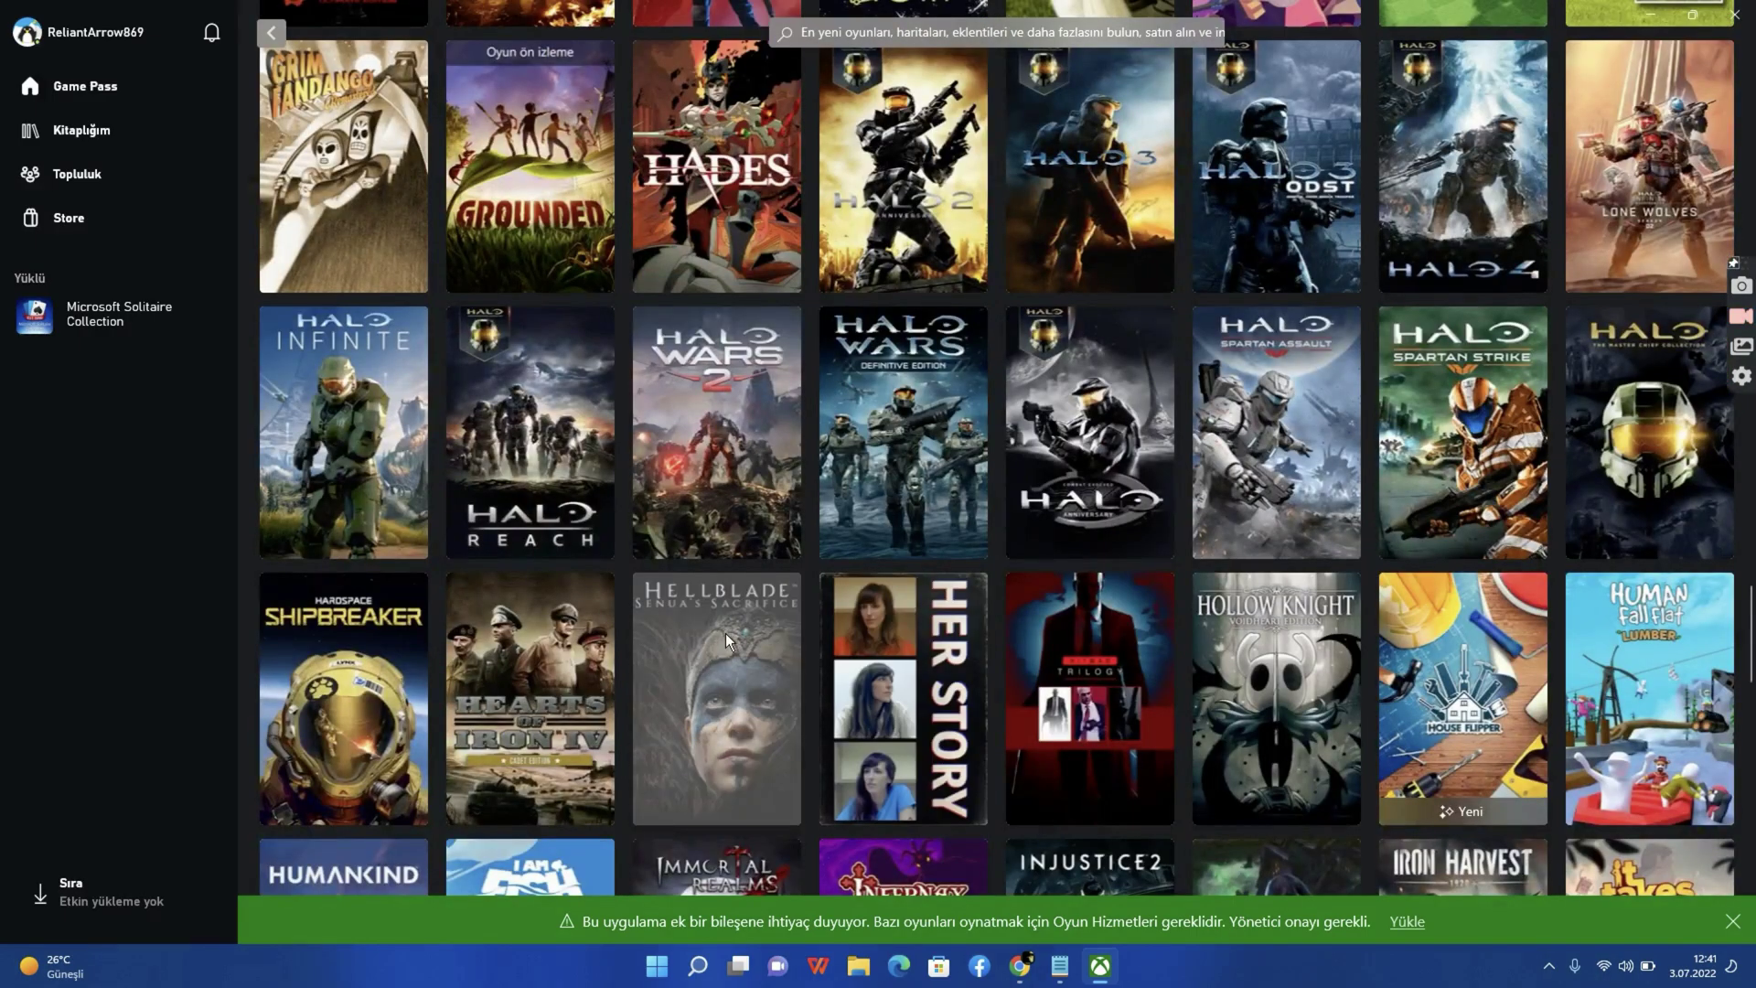
pyautogui.scroll(-4, 726, 633)
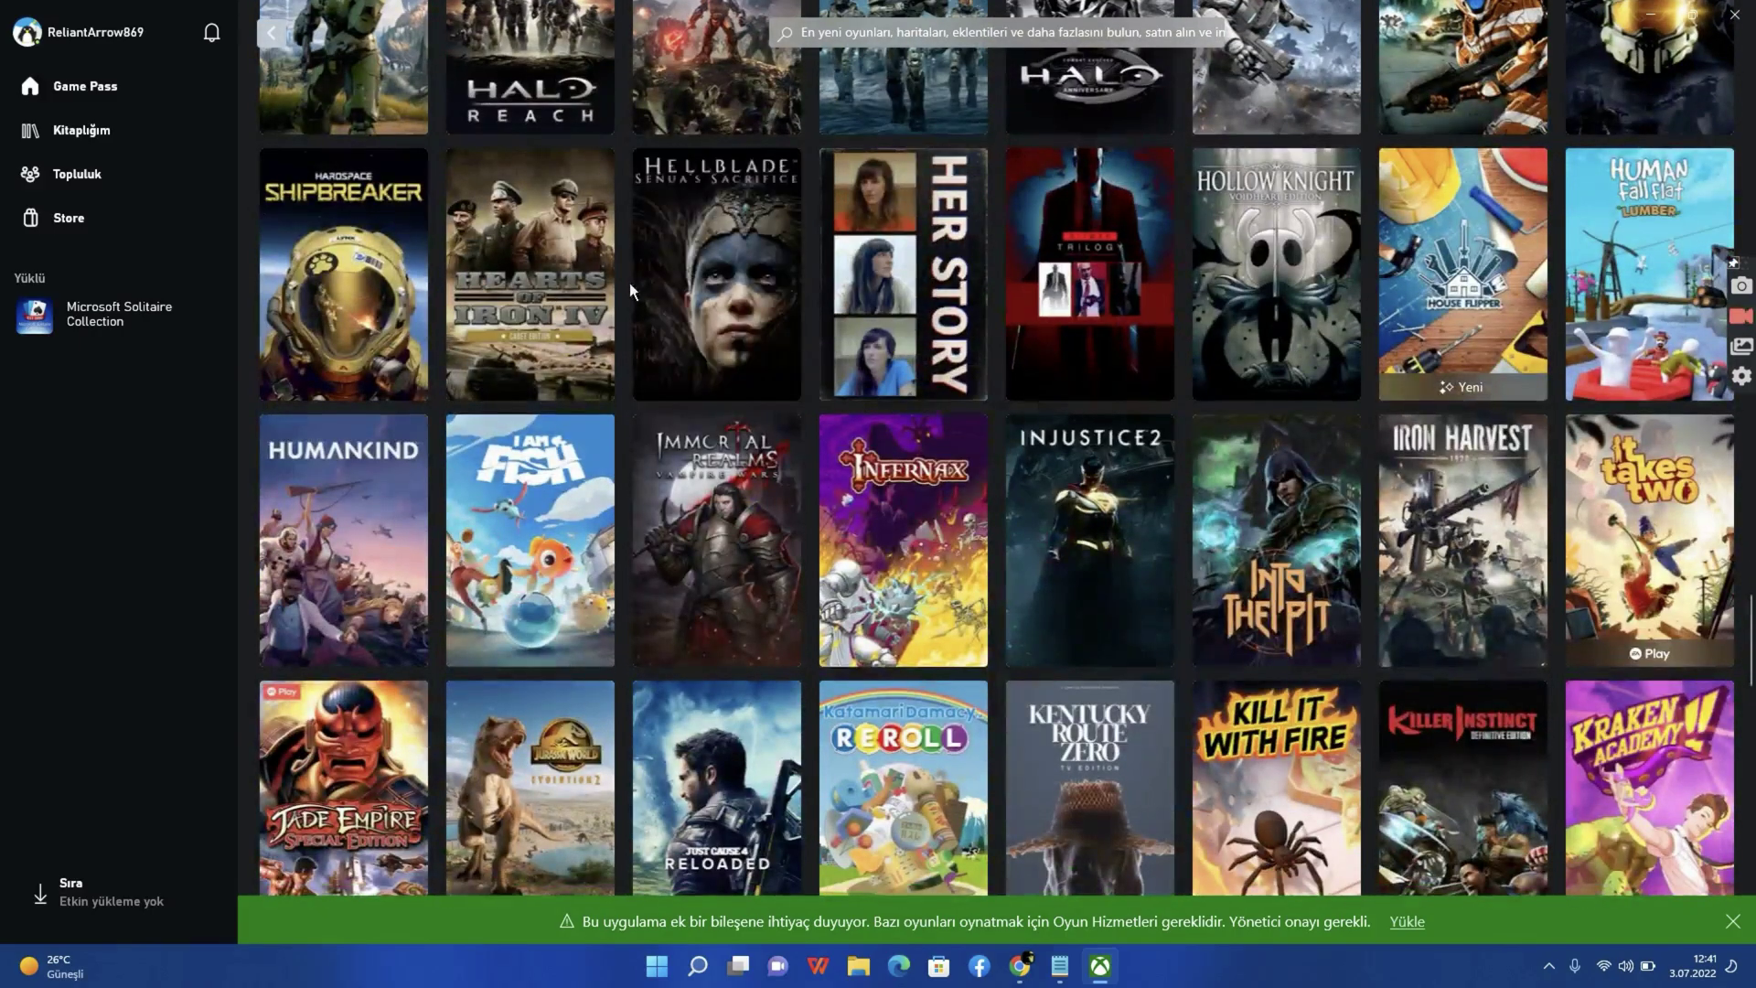
pyautogui.scroll(-6, 530, 403)
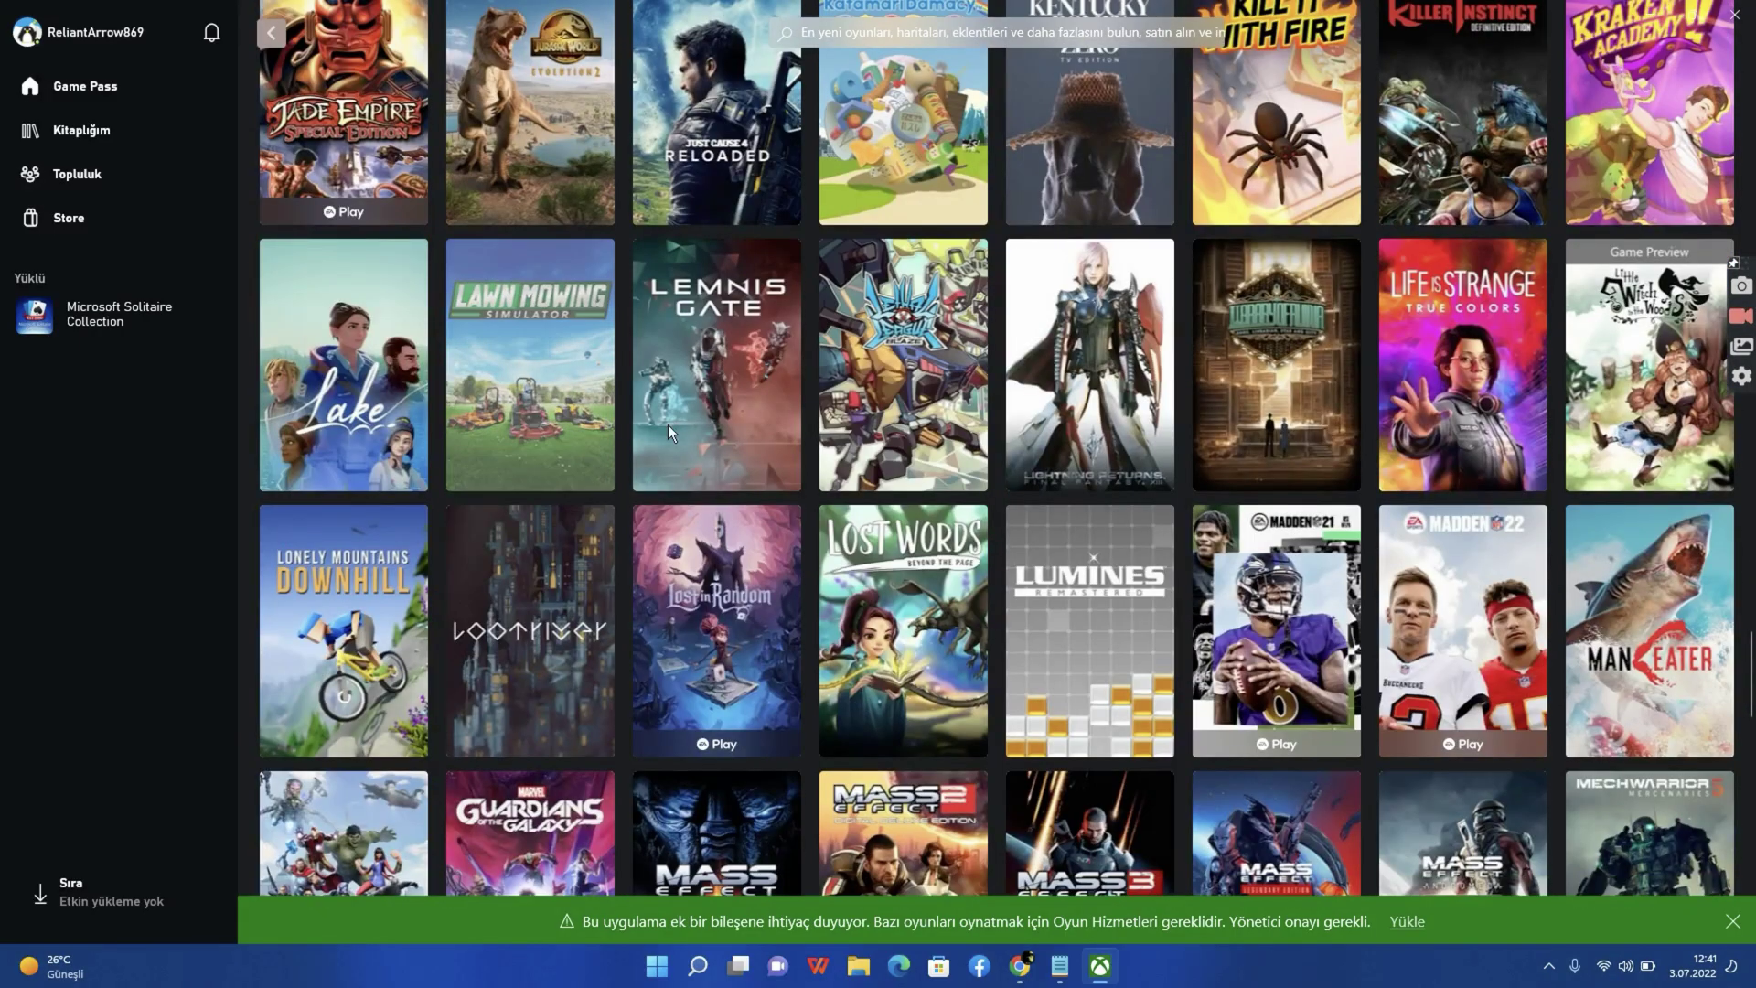
pyautogui.scroll(-10, 530, 402)
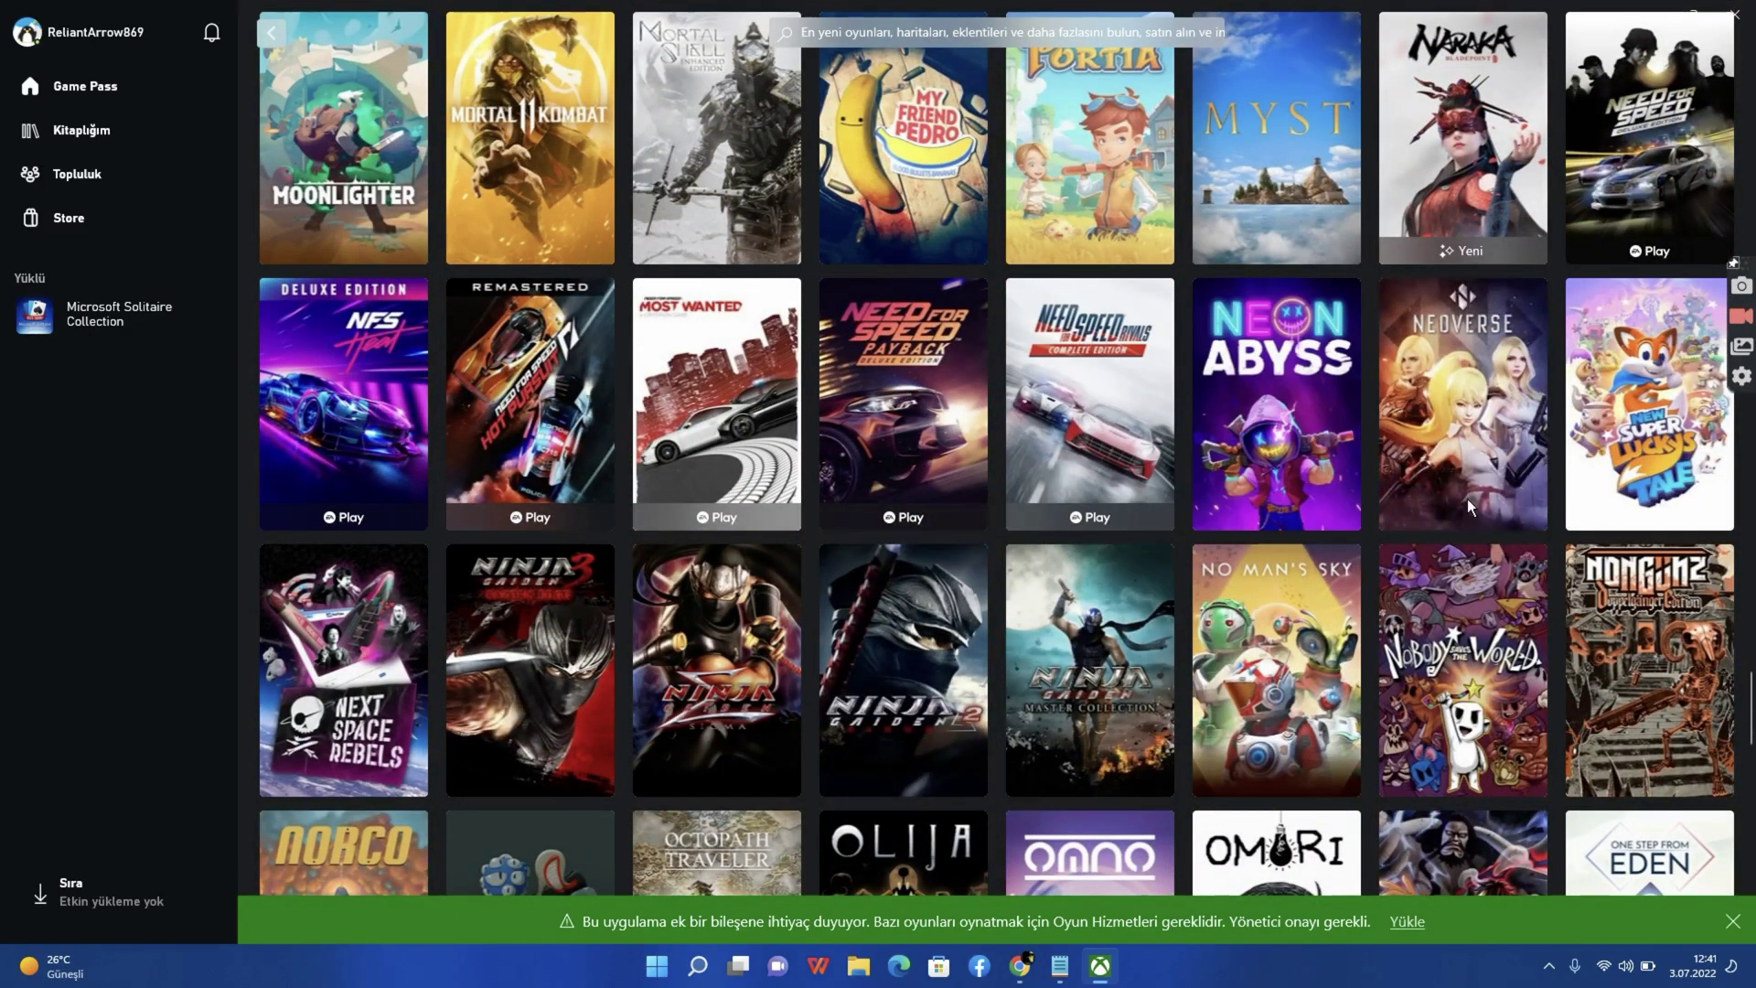
pyautogui.scroll(-8, 540, 552)
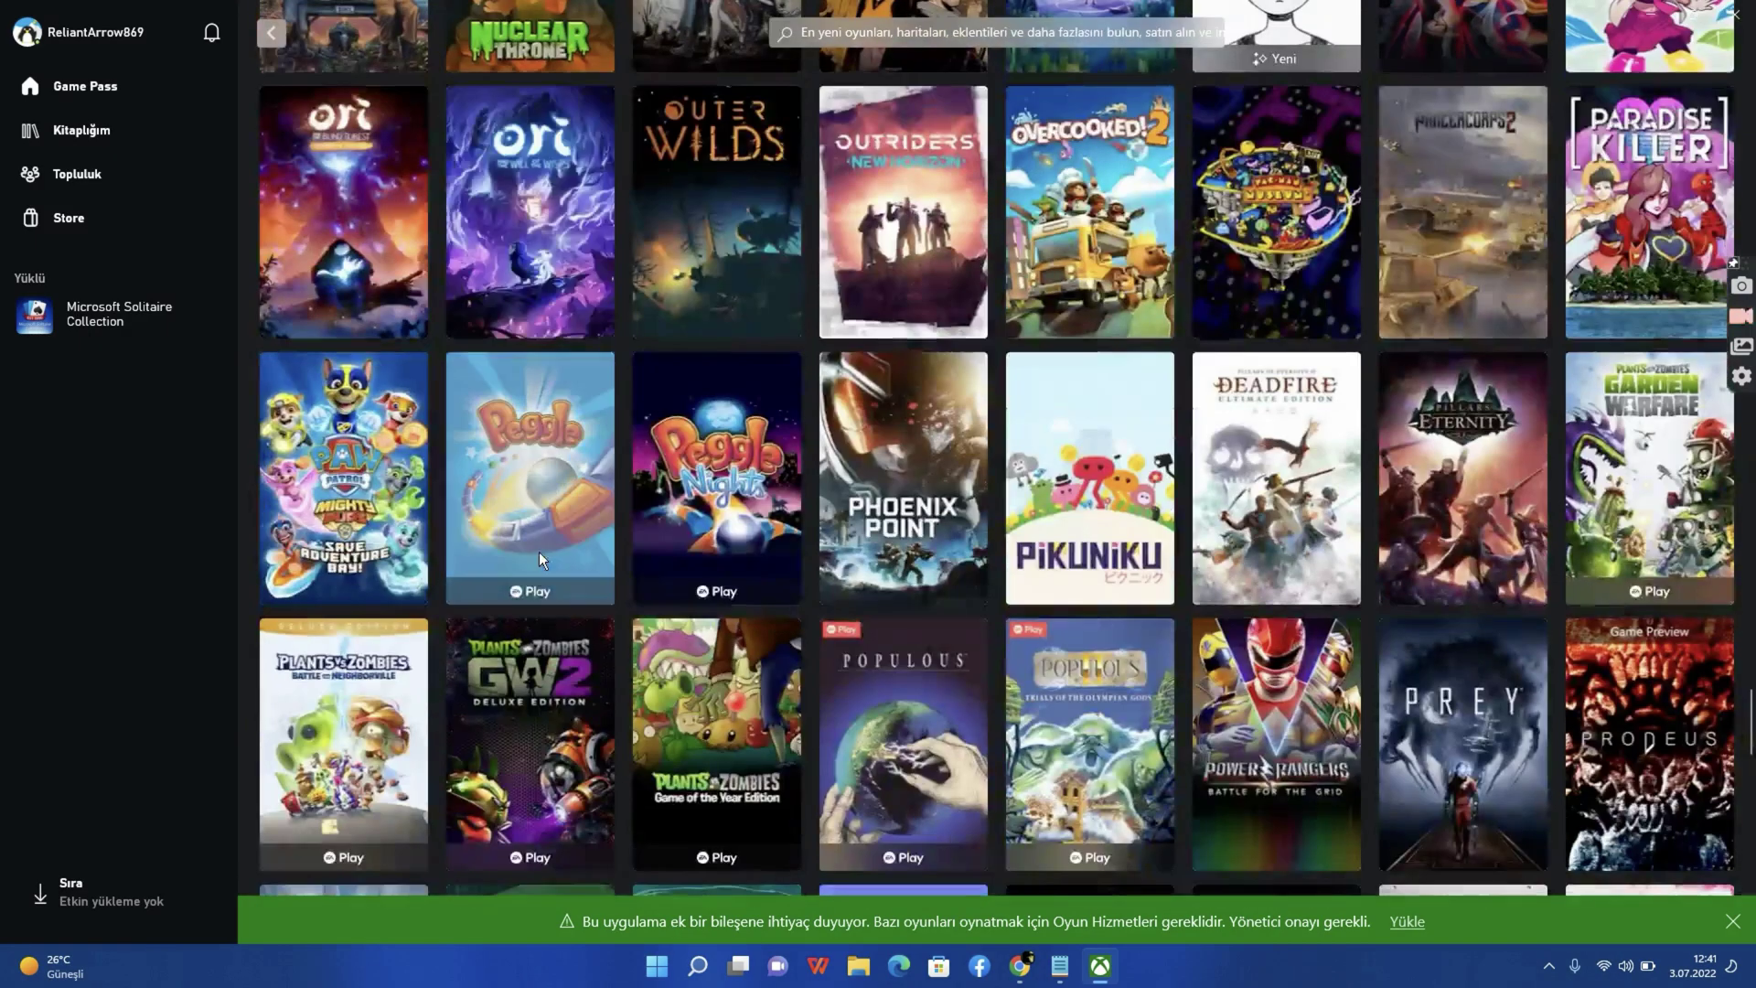
pyautogui.scroll(-5, 458, 502)
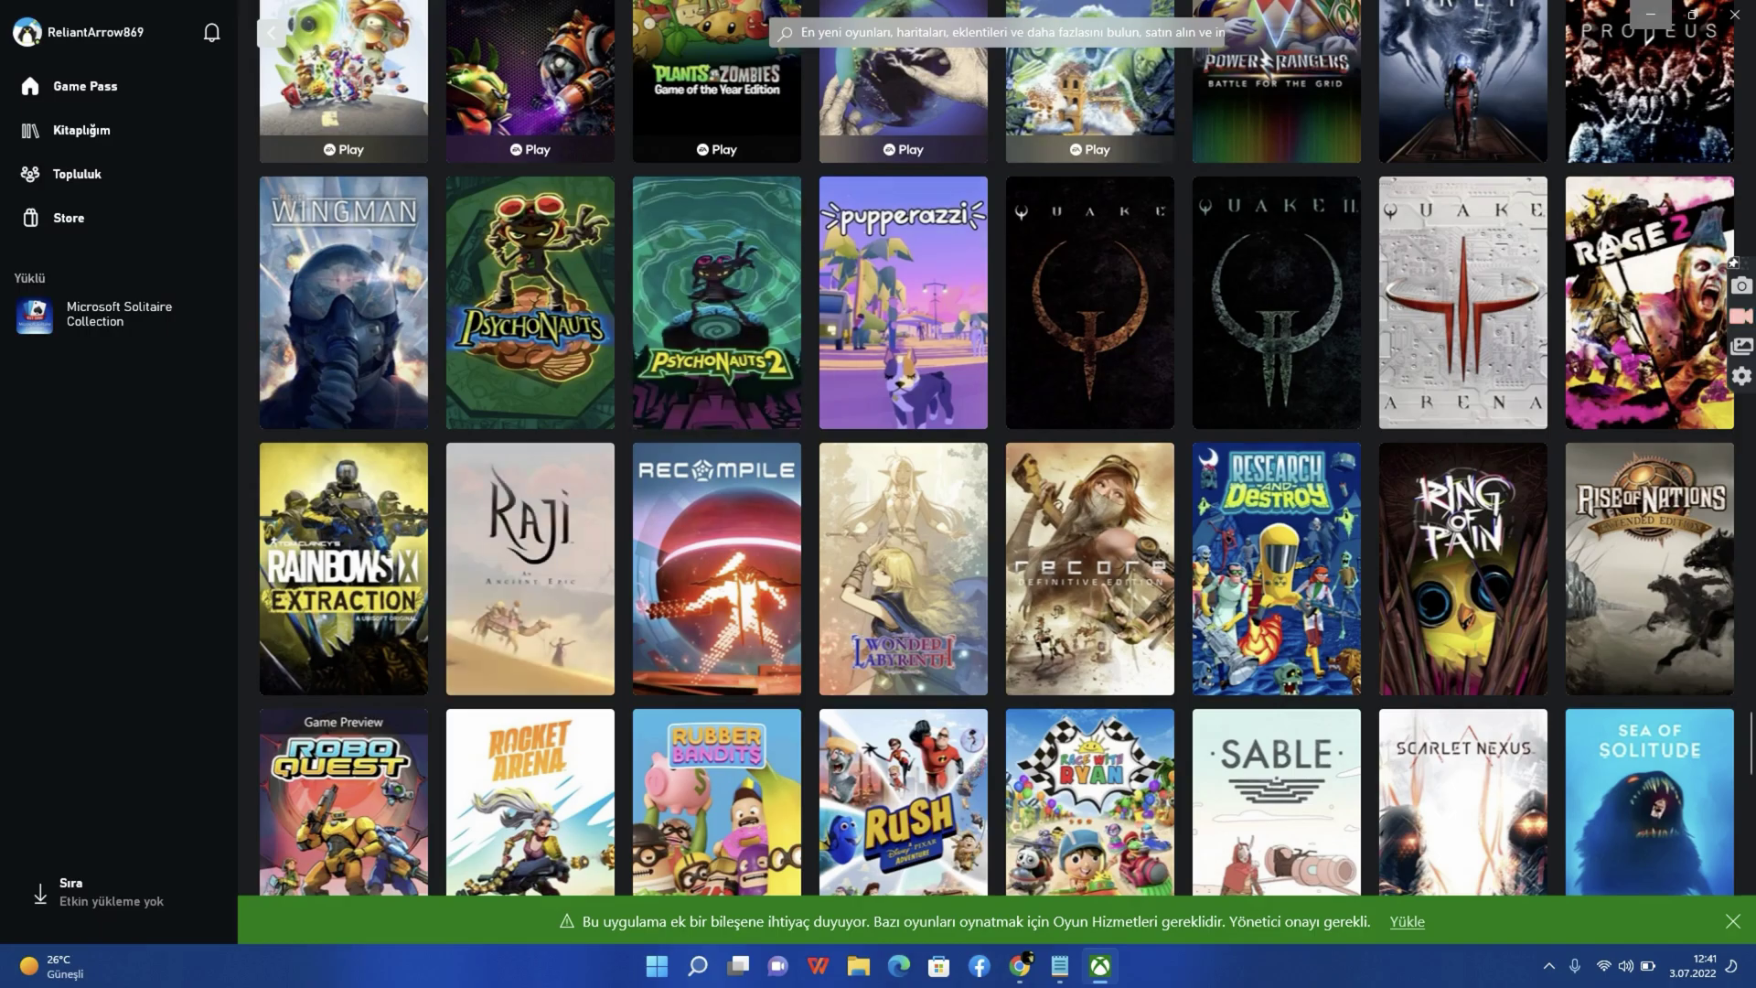
# - Dismiss the Oyun Hizmetleri component banner, then view the Serious Sam 4 page and return to the PC games list
pyautogui.click(1723, 920)
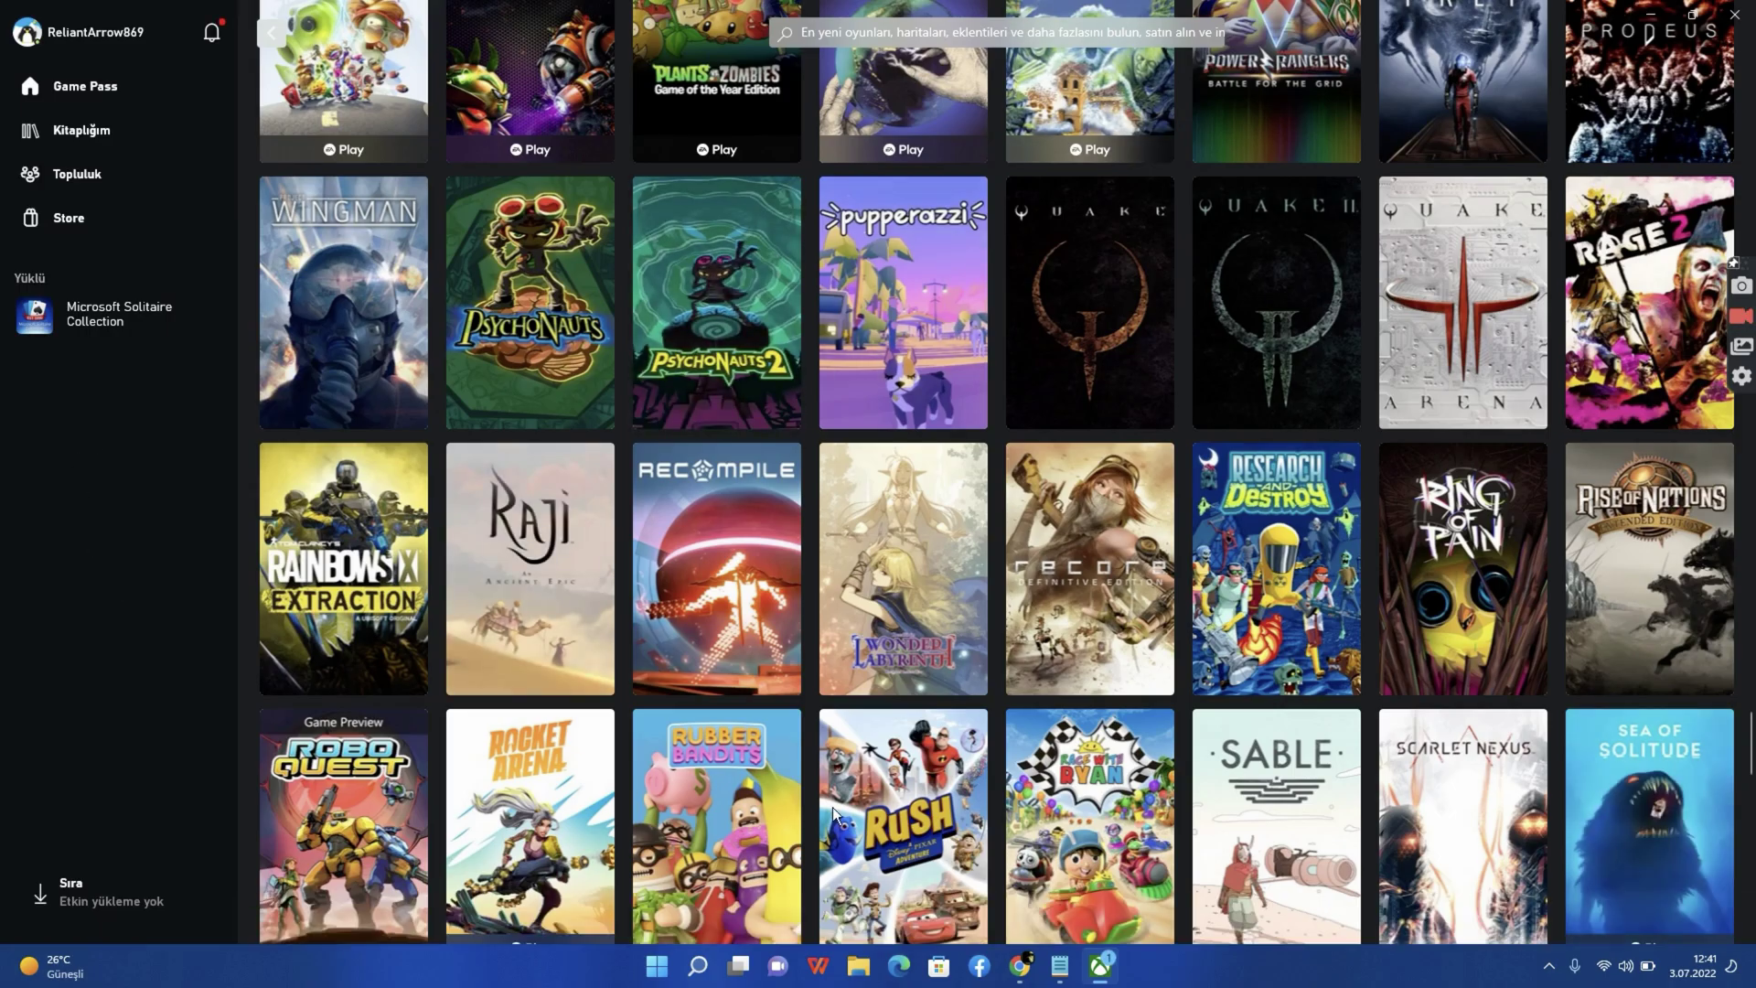
pyautogui.scroll(-5, 702, 814)
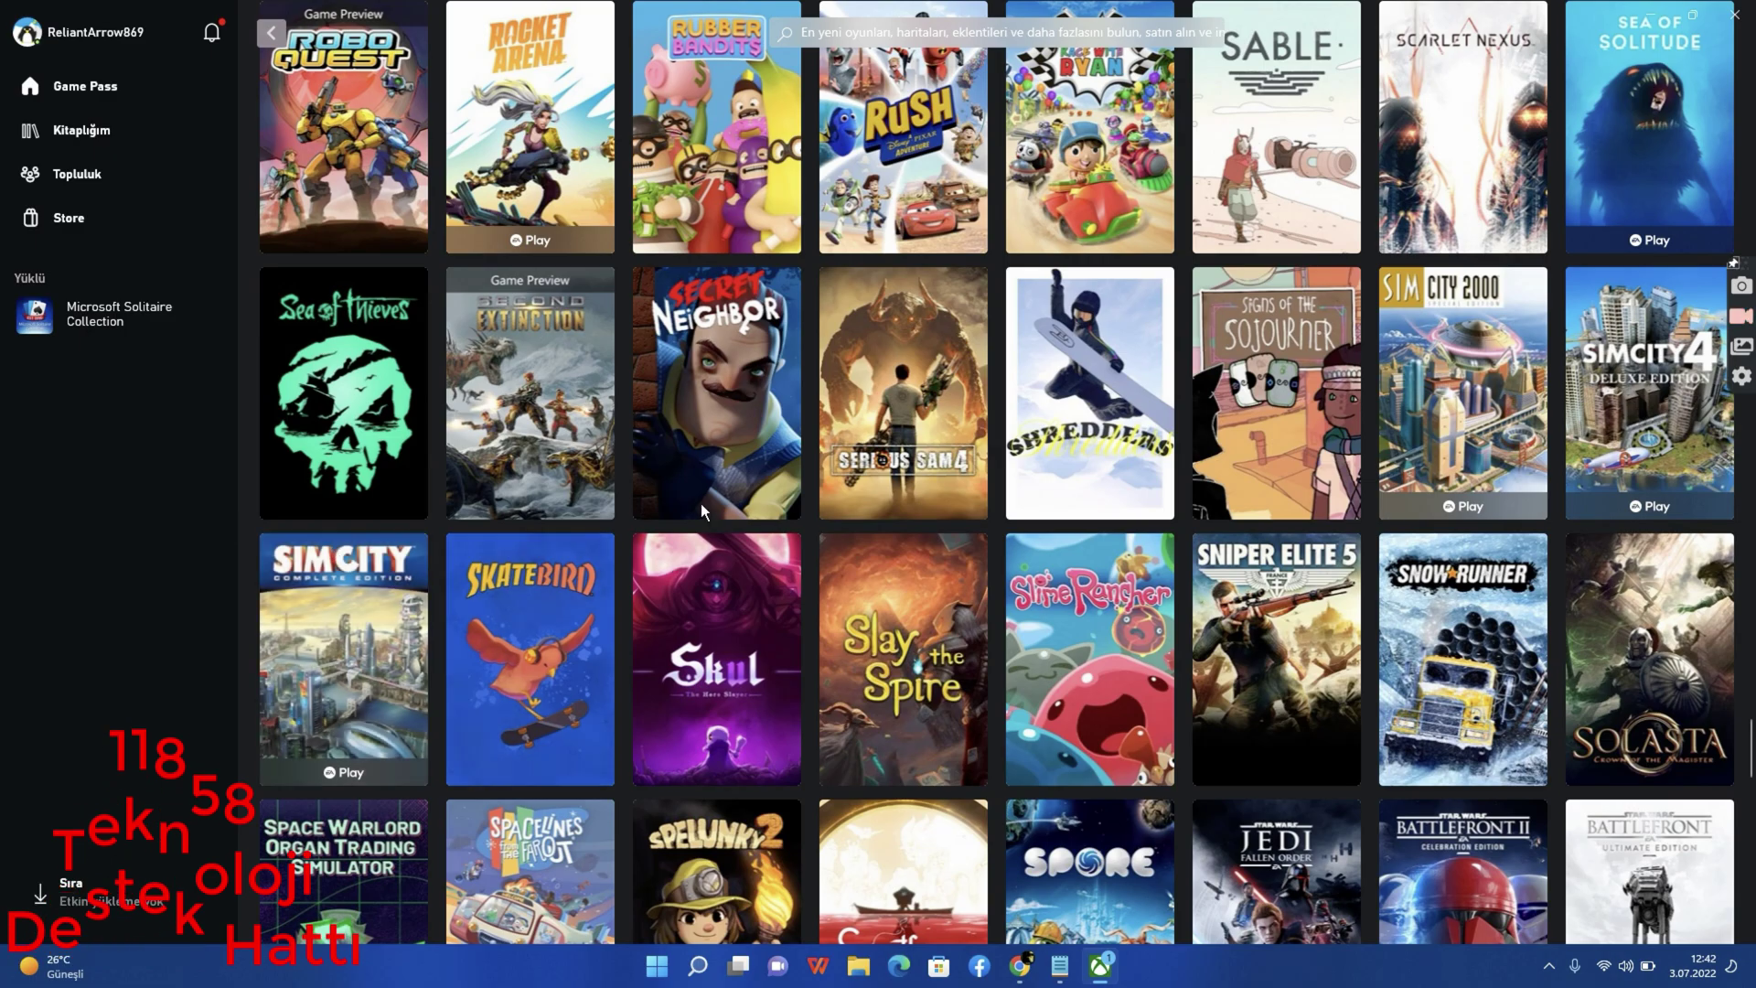
pyautogui.click(895, 477)
pyautogui.click(272, 34)
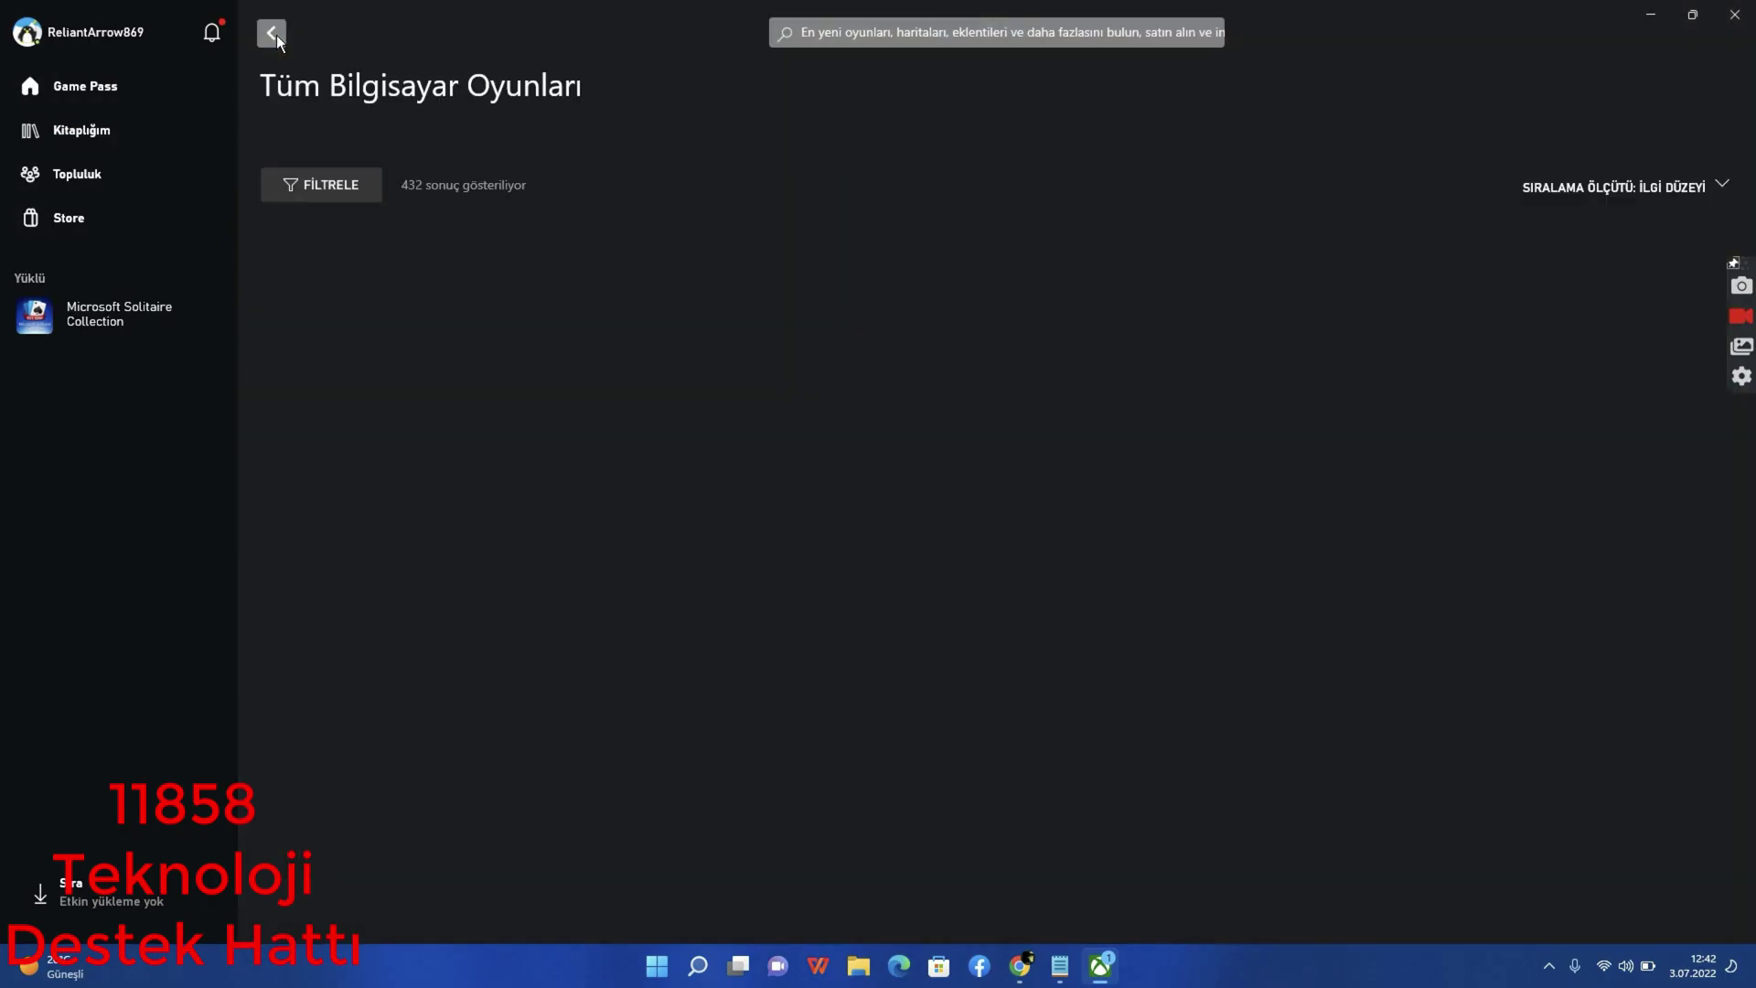
# - Find FIFA 21 in the PC games list, view its details page and return to the list
pyautogui.scroll(-20, 815, 531)
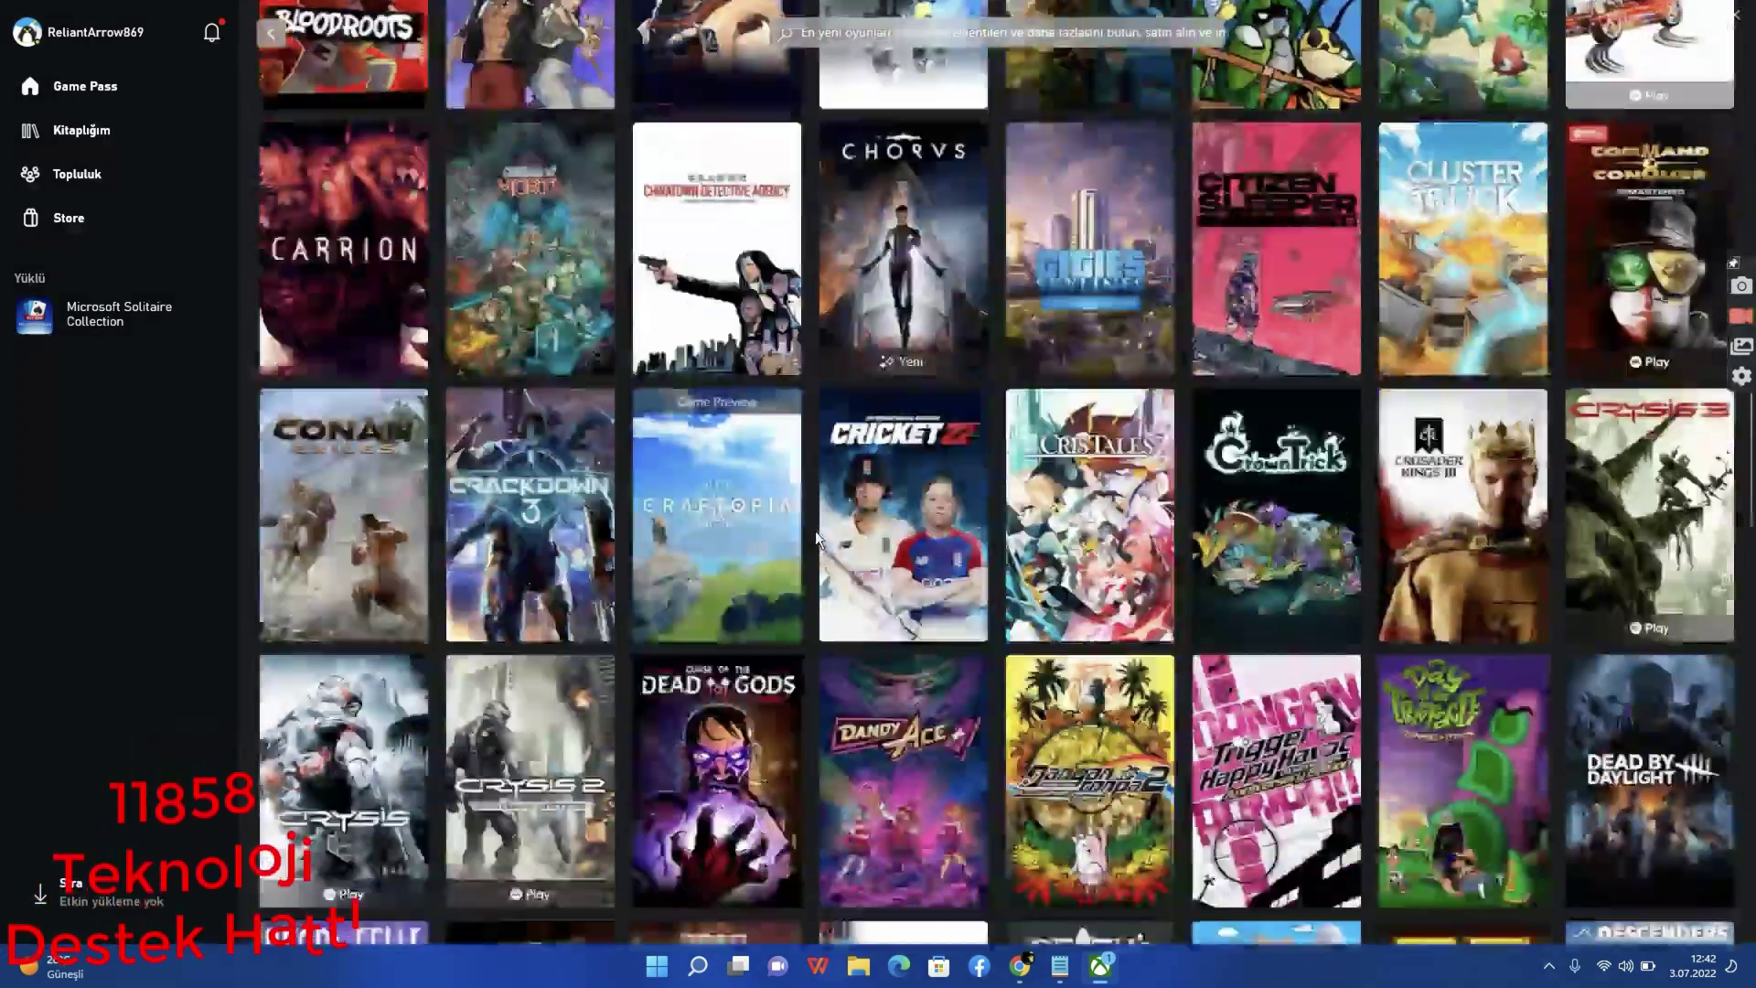
pyautogui.scroll(-12, 812, 524)
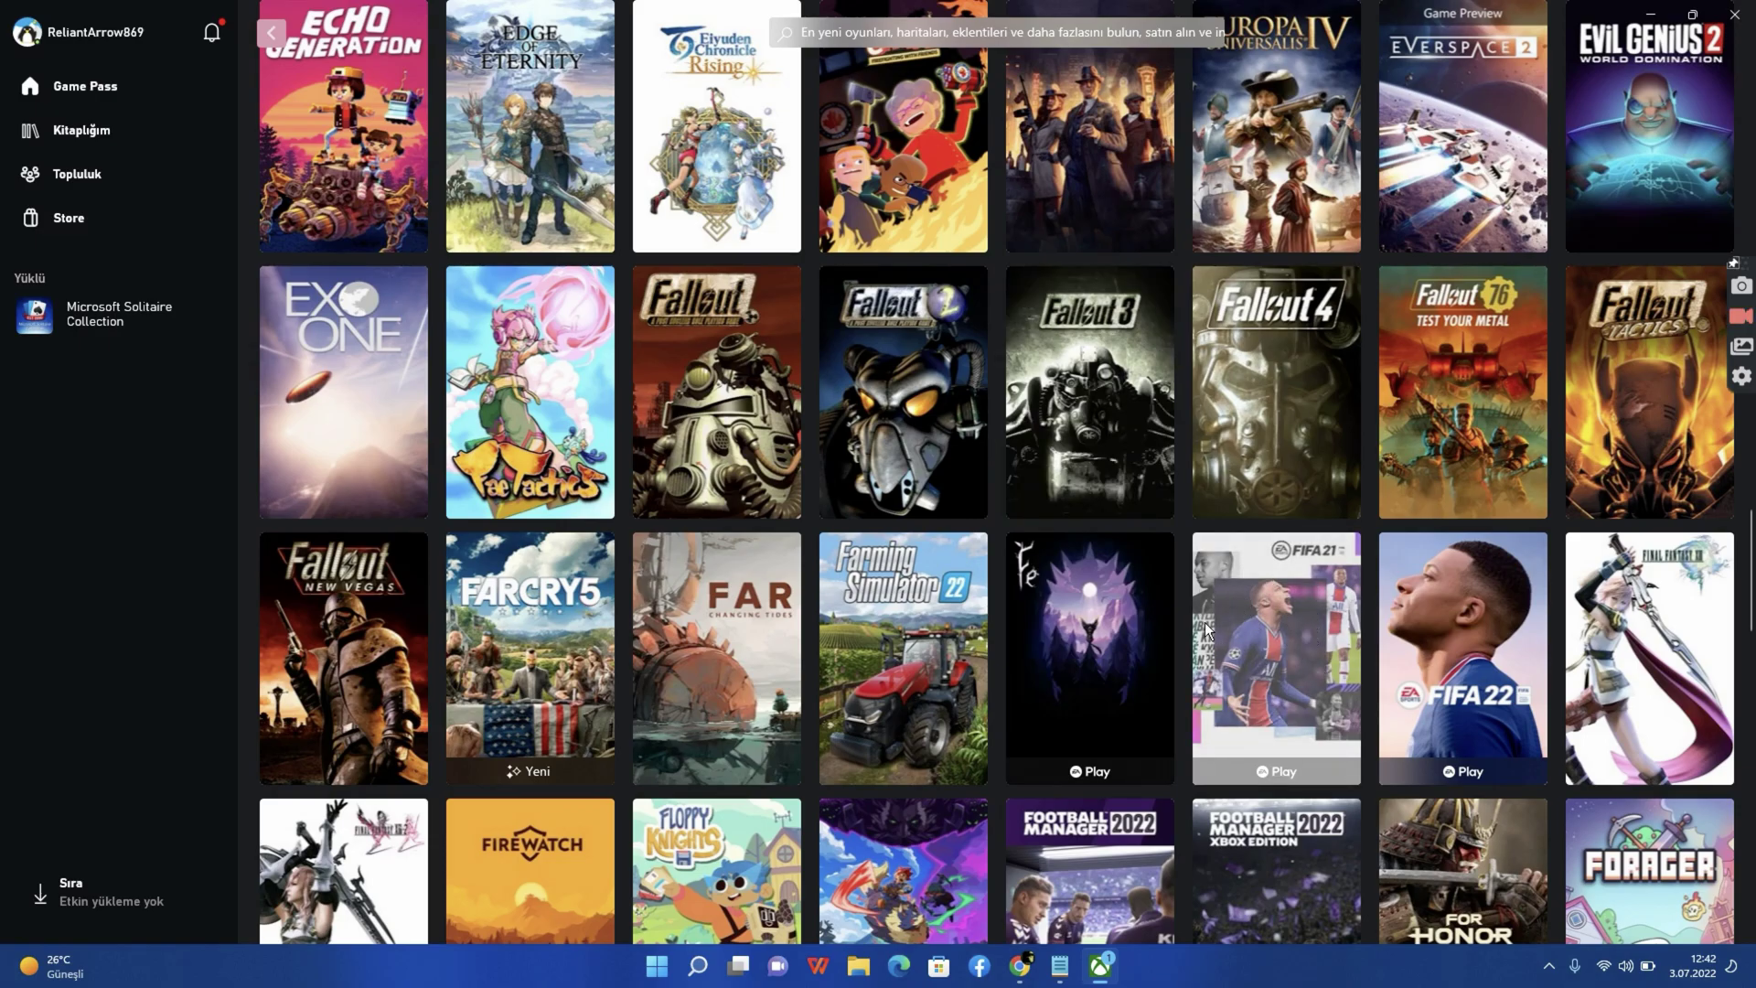
pyautogui.click(1277, 637)
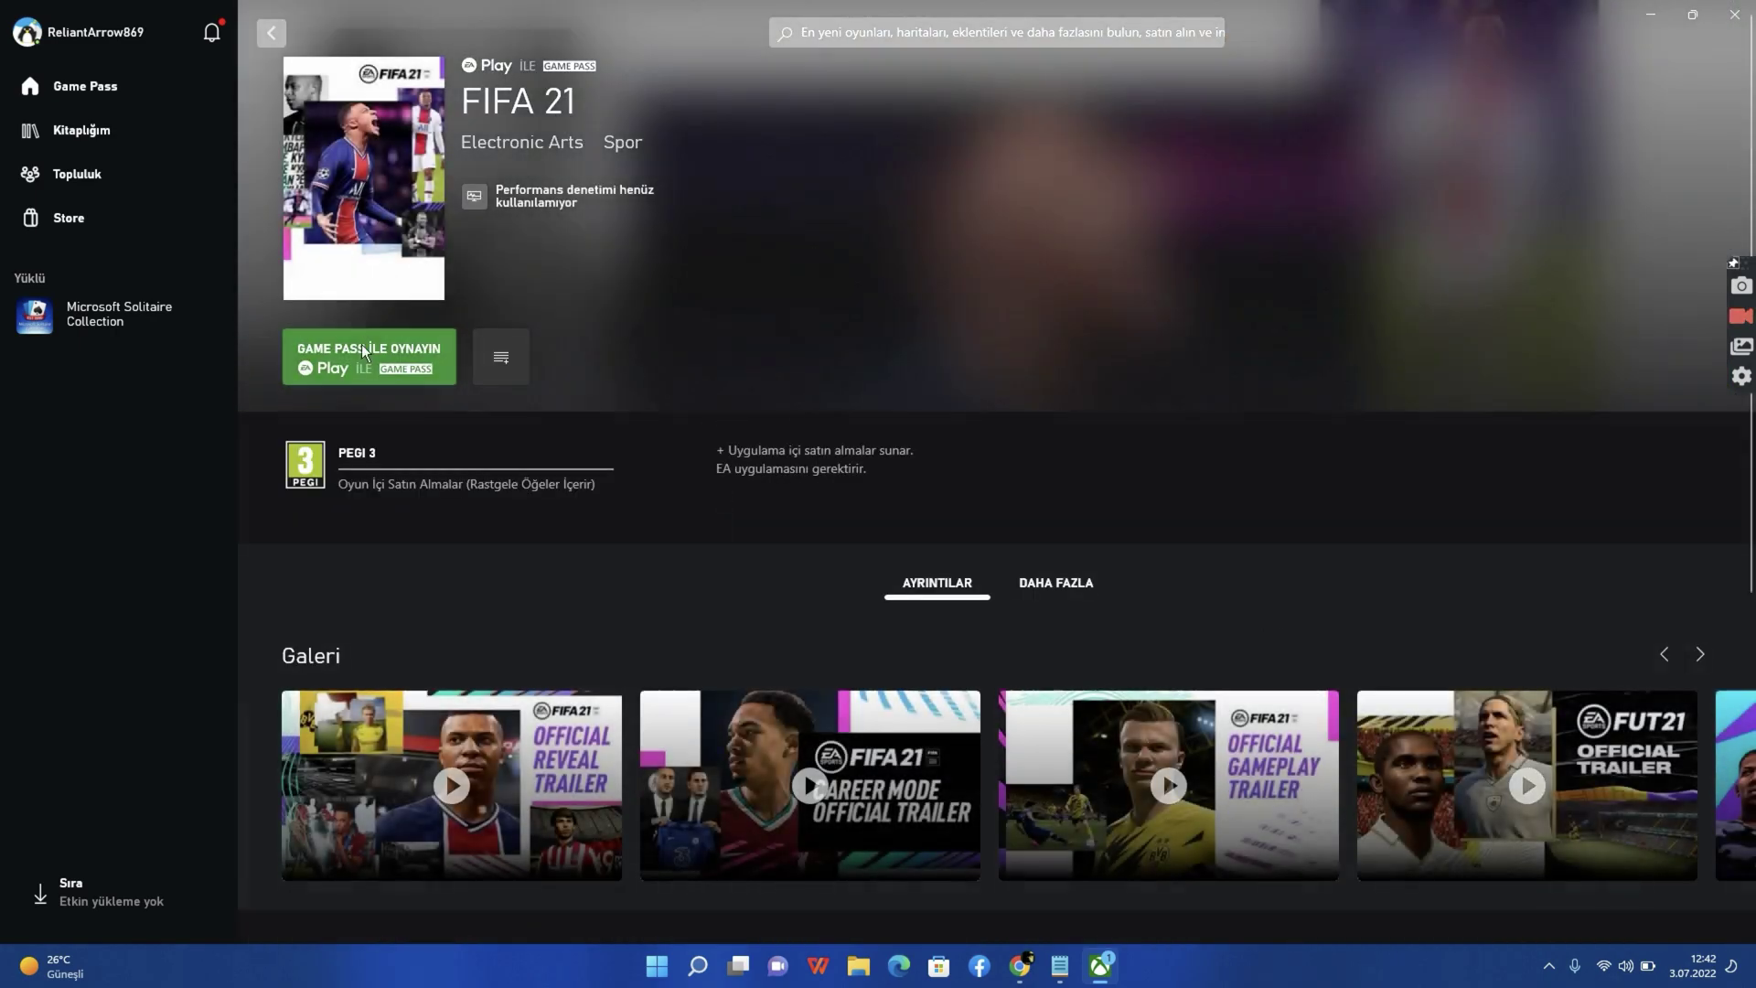
pyautogui.click(267, 32)
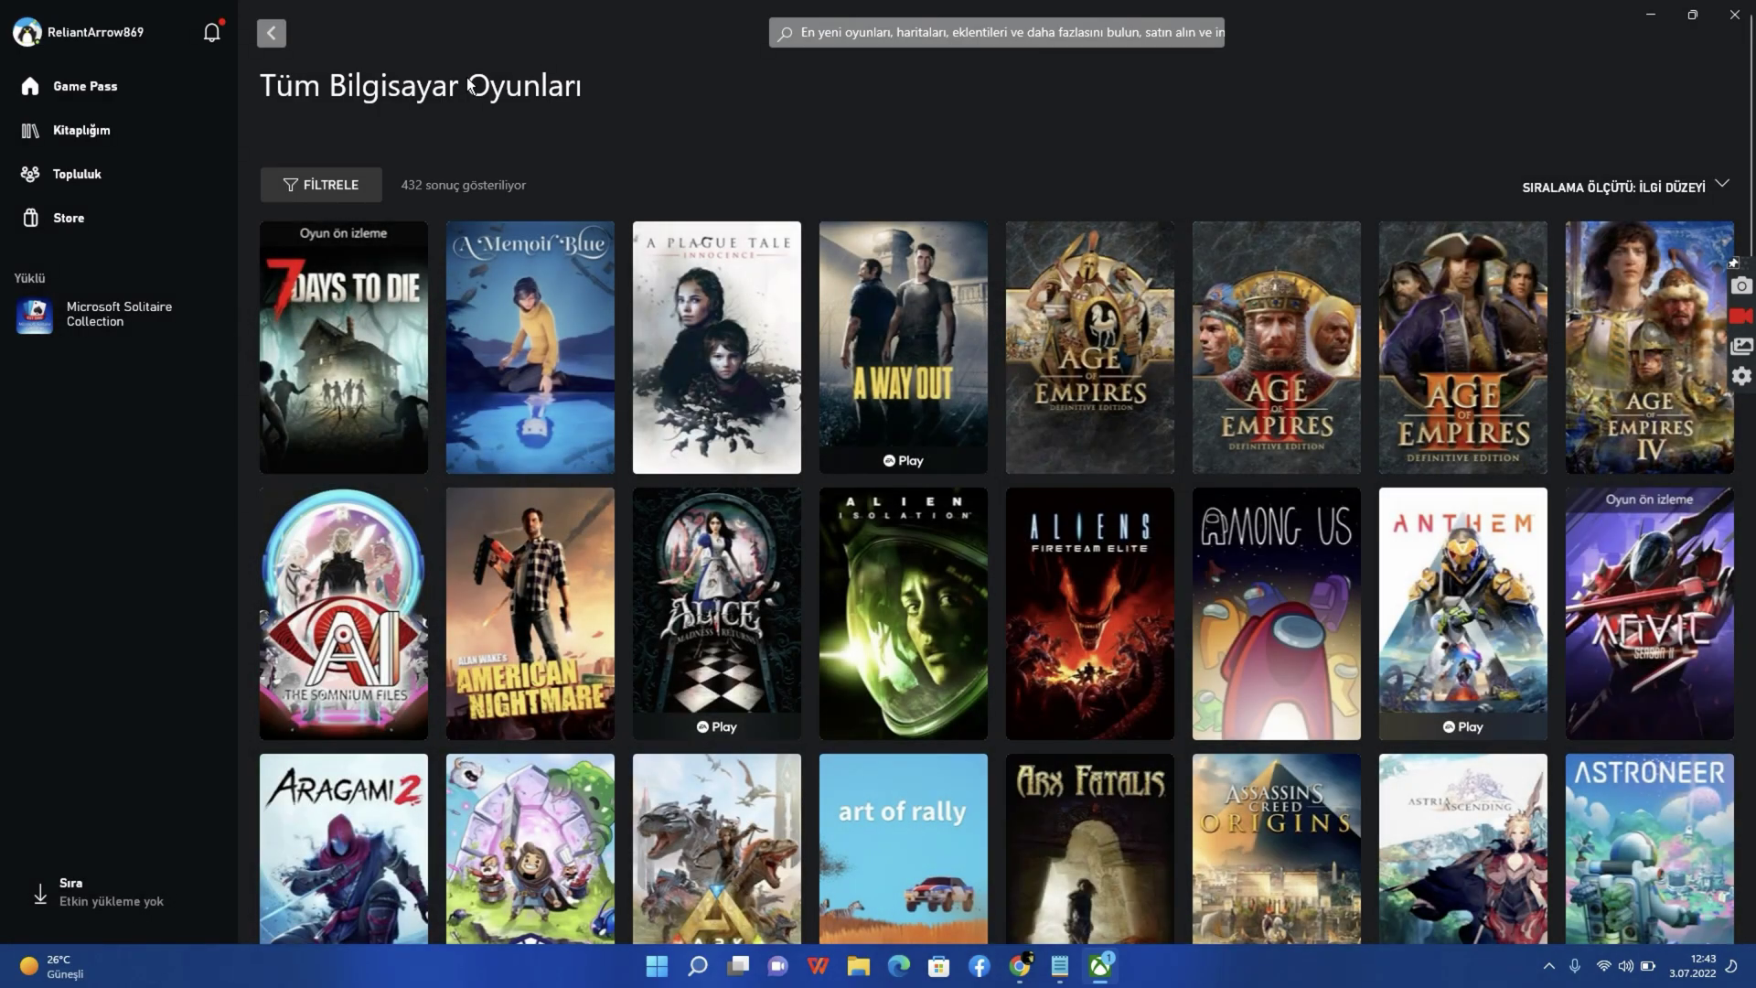
# - Look over a few more rows of the PC games list and close the Xbox app
pyautogui.scroll(-6, 1463, 421)
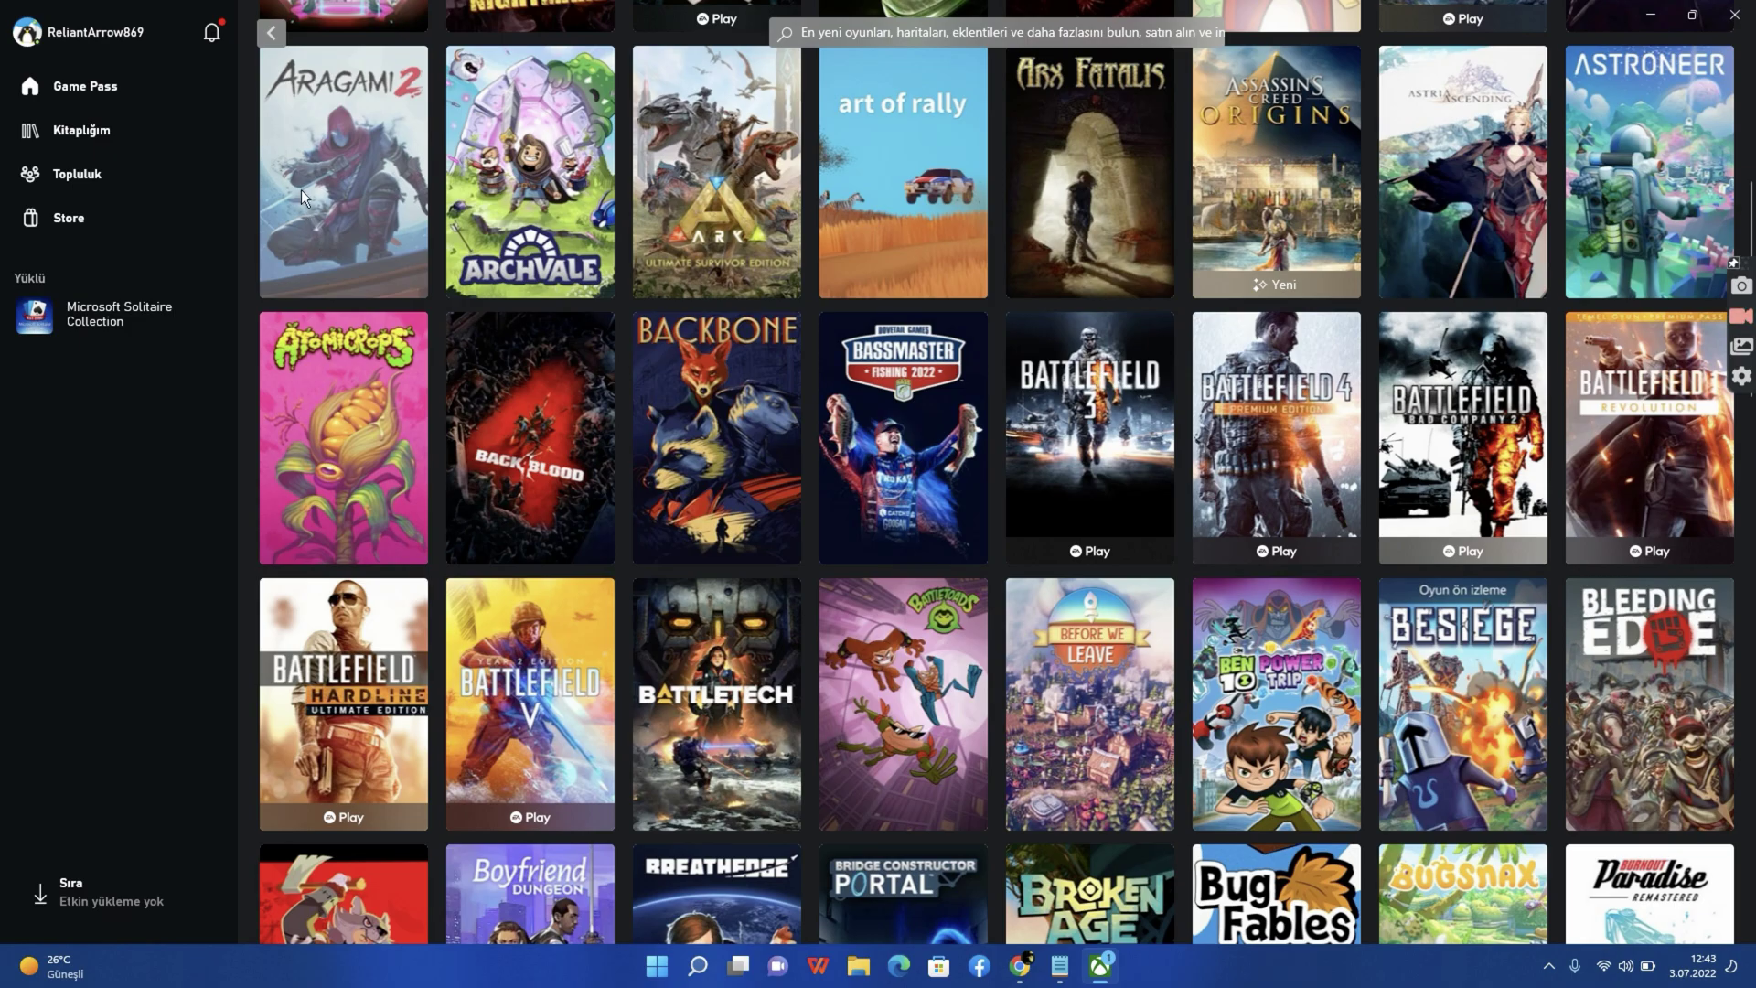
pyautogui.click(1734, 14)
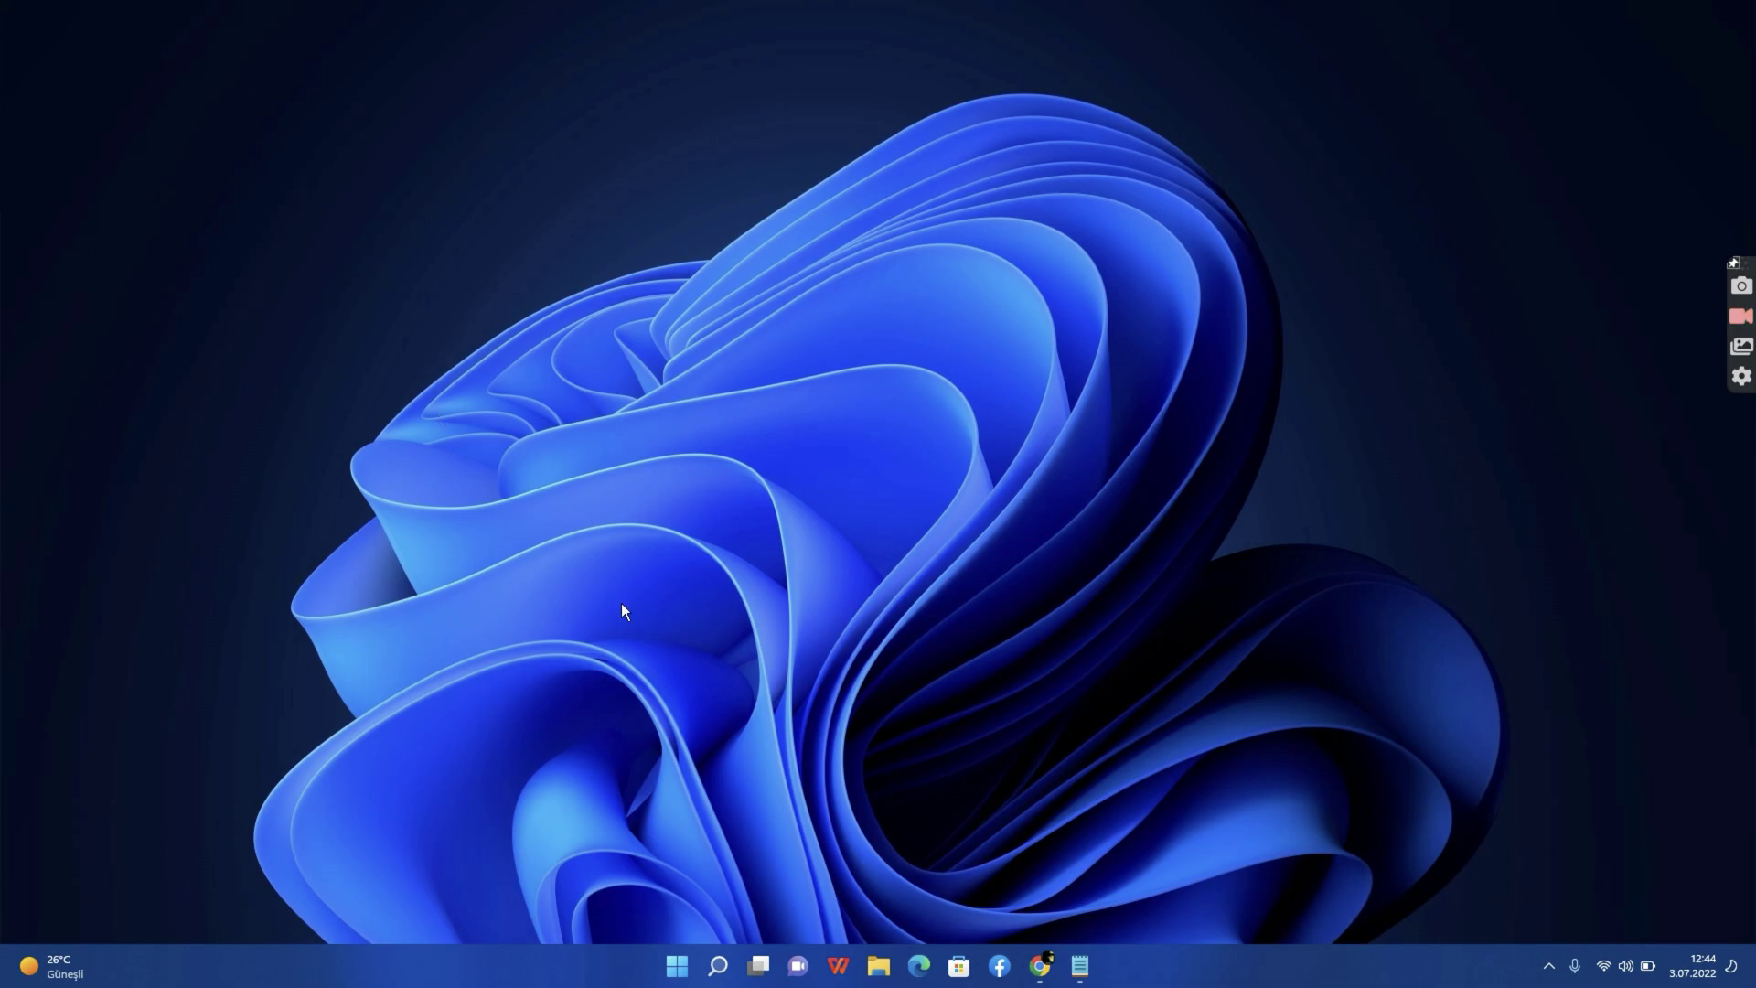
pyautogui.moveTo(706, 968)
pyautogui.click(695, 839)
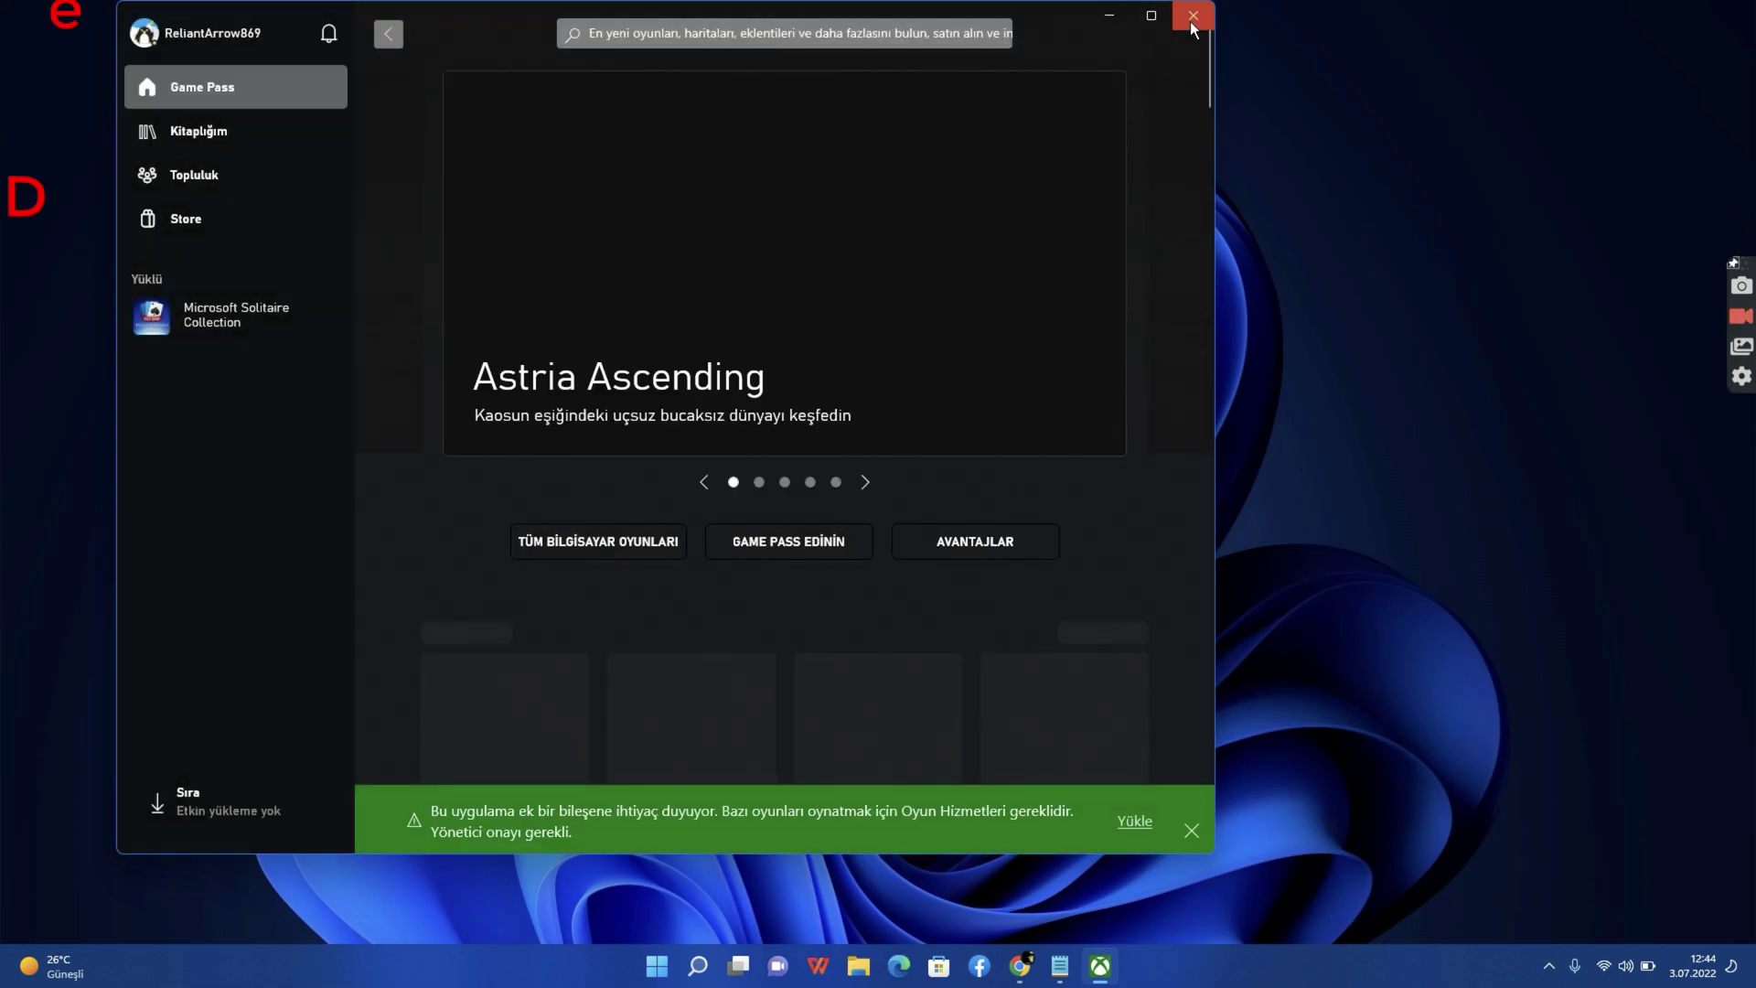
pyautogui.click(1191, 16)
# - Open the advanced options (Gelişmiş seçenekler) of the Xbox app from Windows' app list in Uygulamalar ve özellikler
pyautogui.click(716, 965)
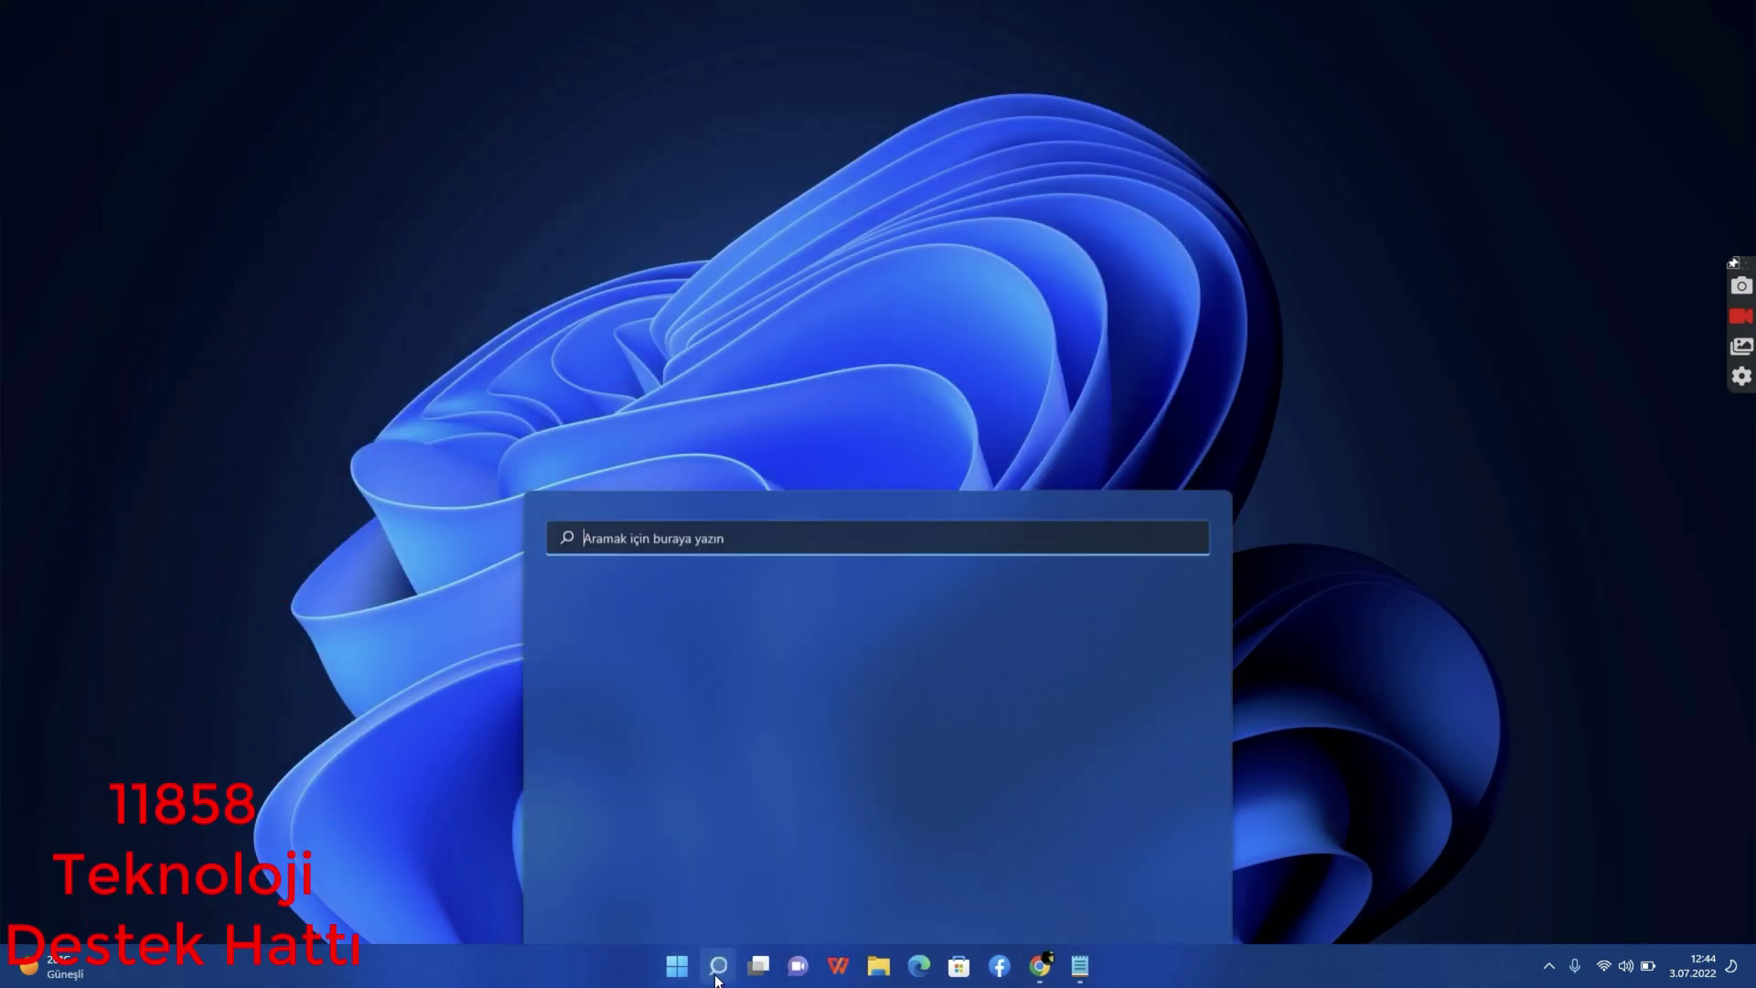
pyautogui.click(778, 608)
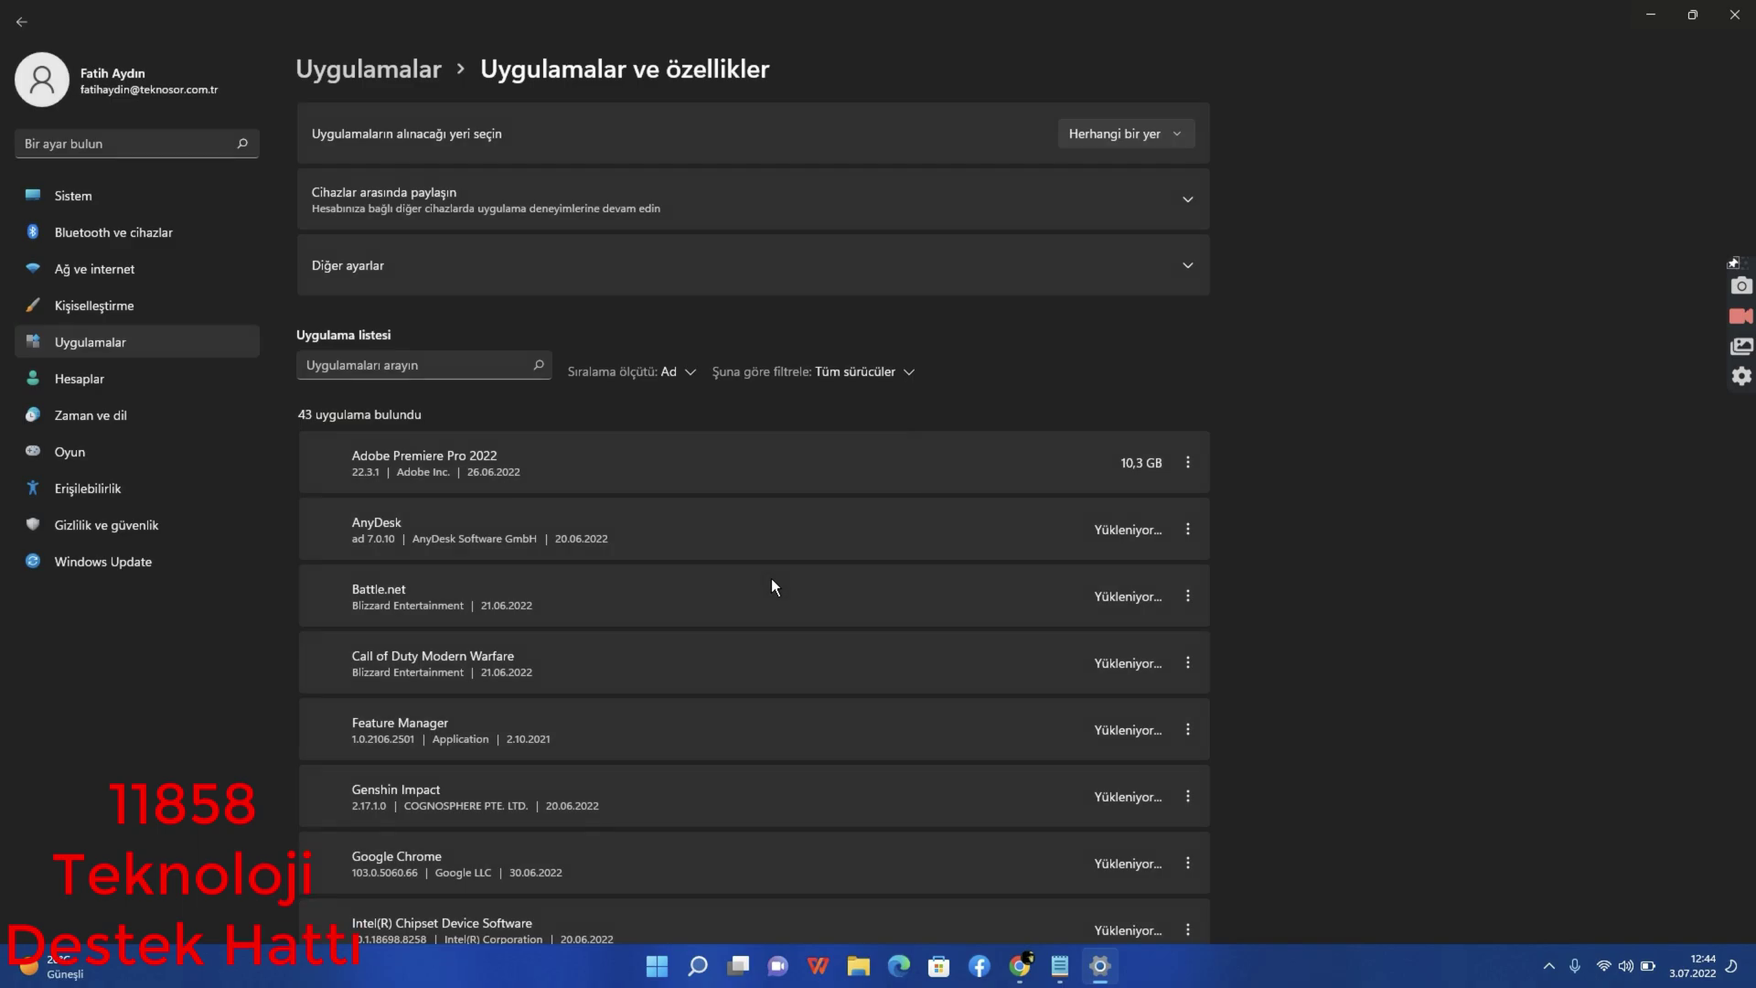
pyautogui.scroll(-20, 548, 567)
pyautogui.click(1187, 676)
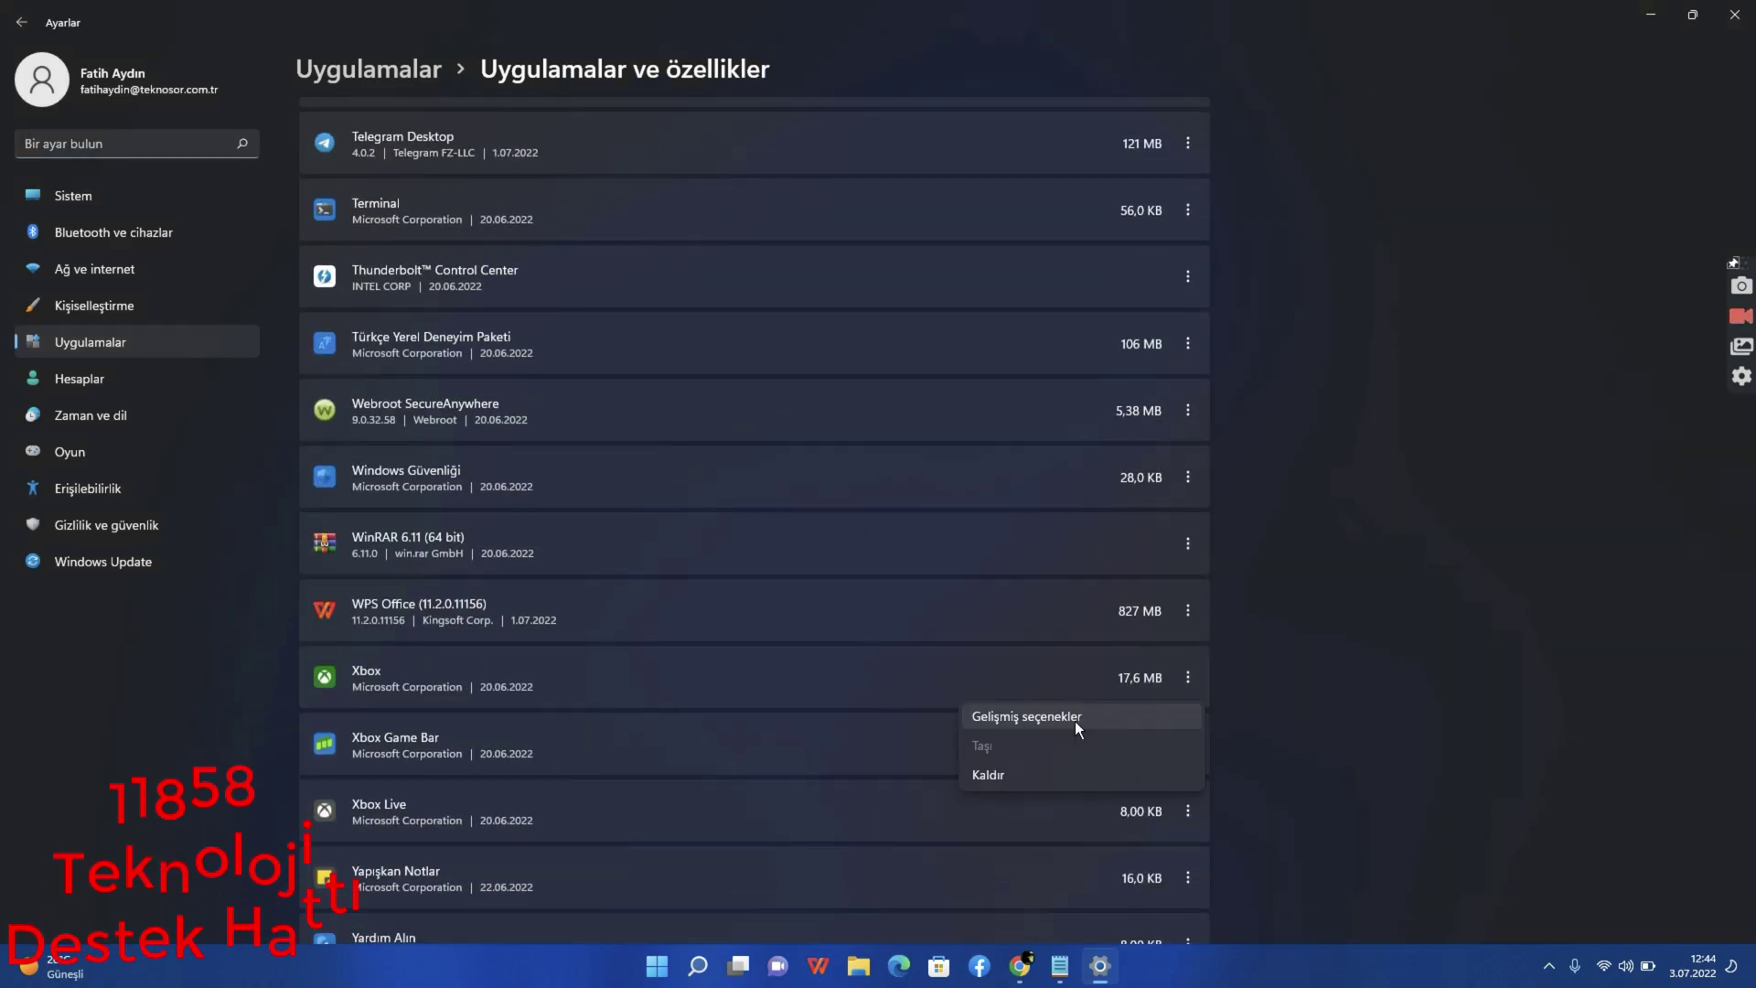
pyautogui.click(1073, 720)
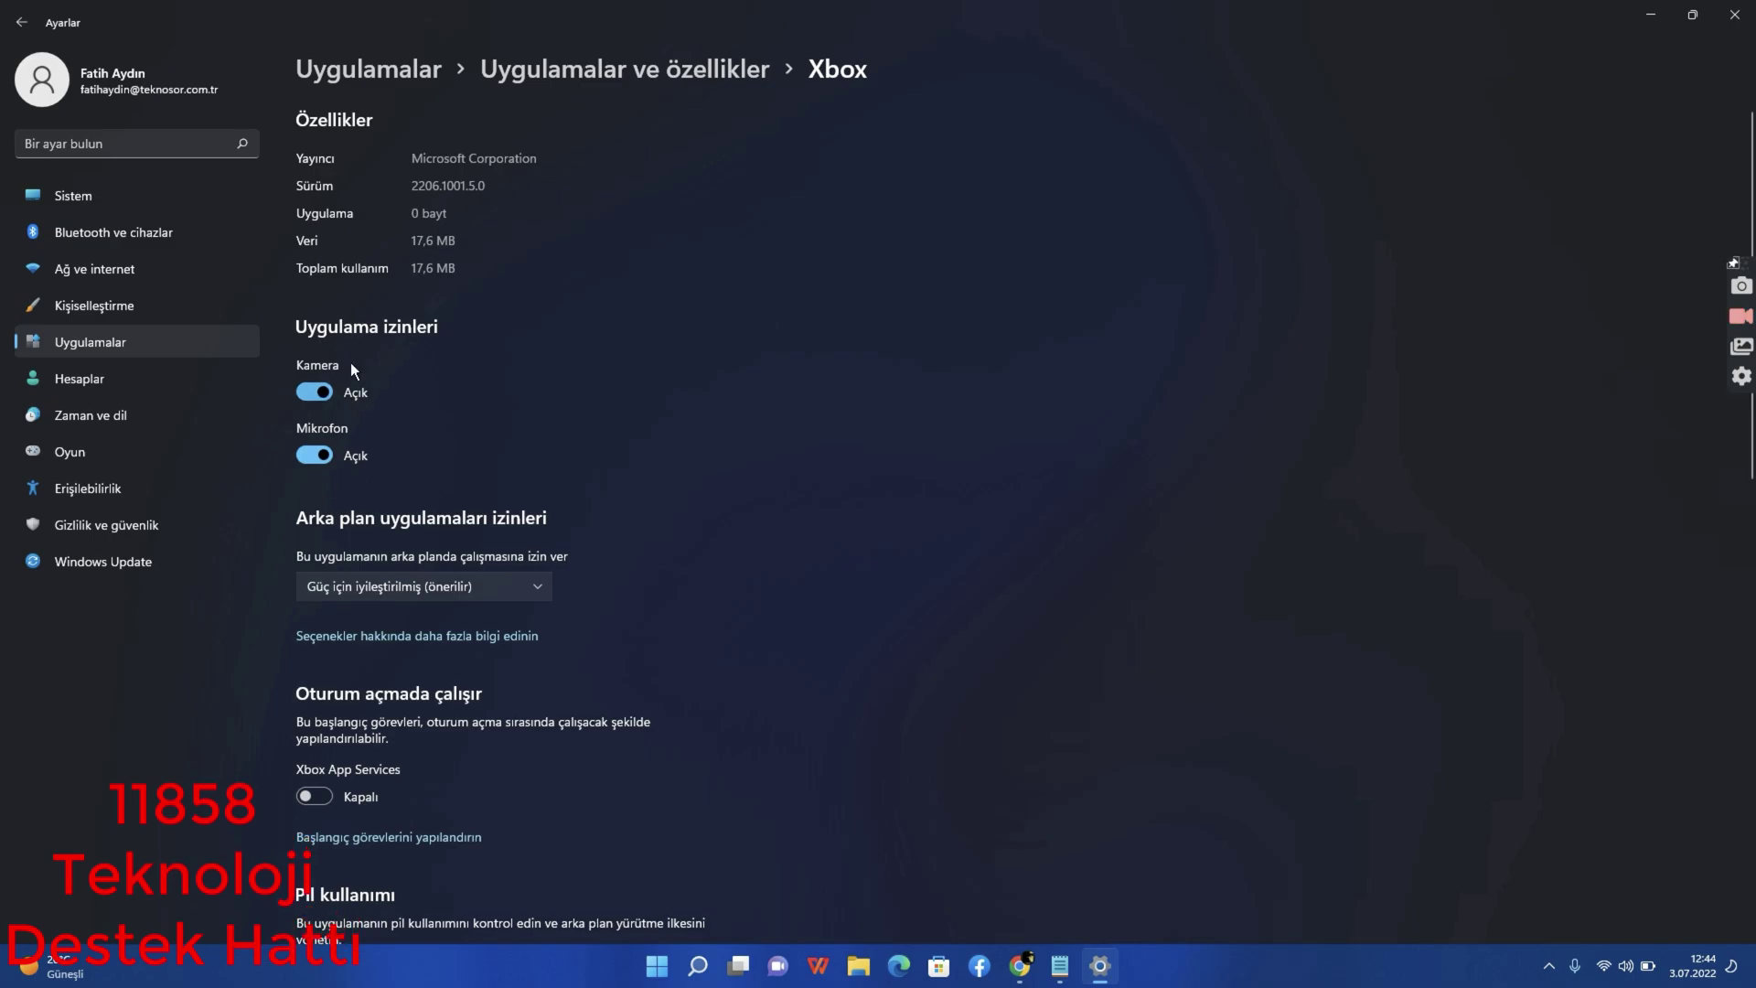
# - Turn off the camera (Kamera) and microphone (Mikrofon) permissions for the Xbox app
pyautogui.click(311, 452)
pyautogui.scroll(-3, 359, 497)
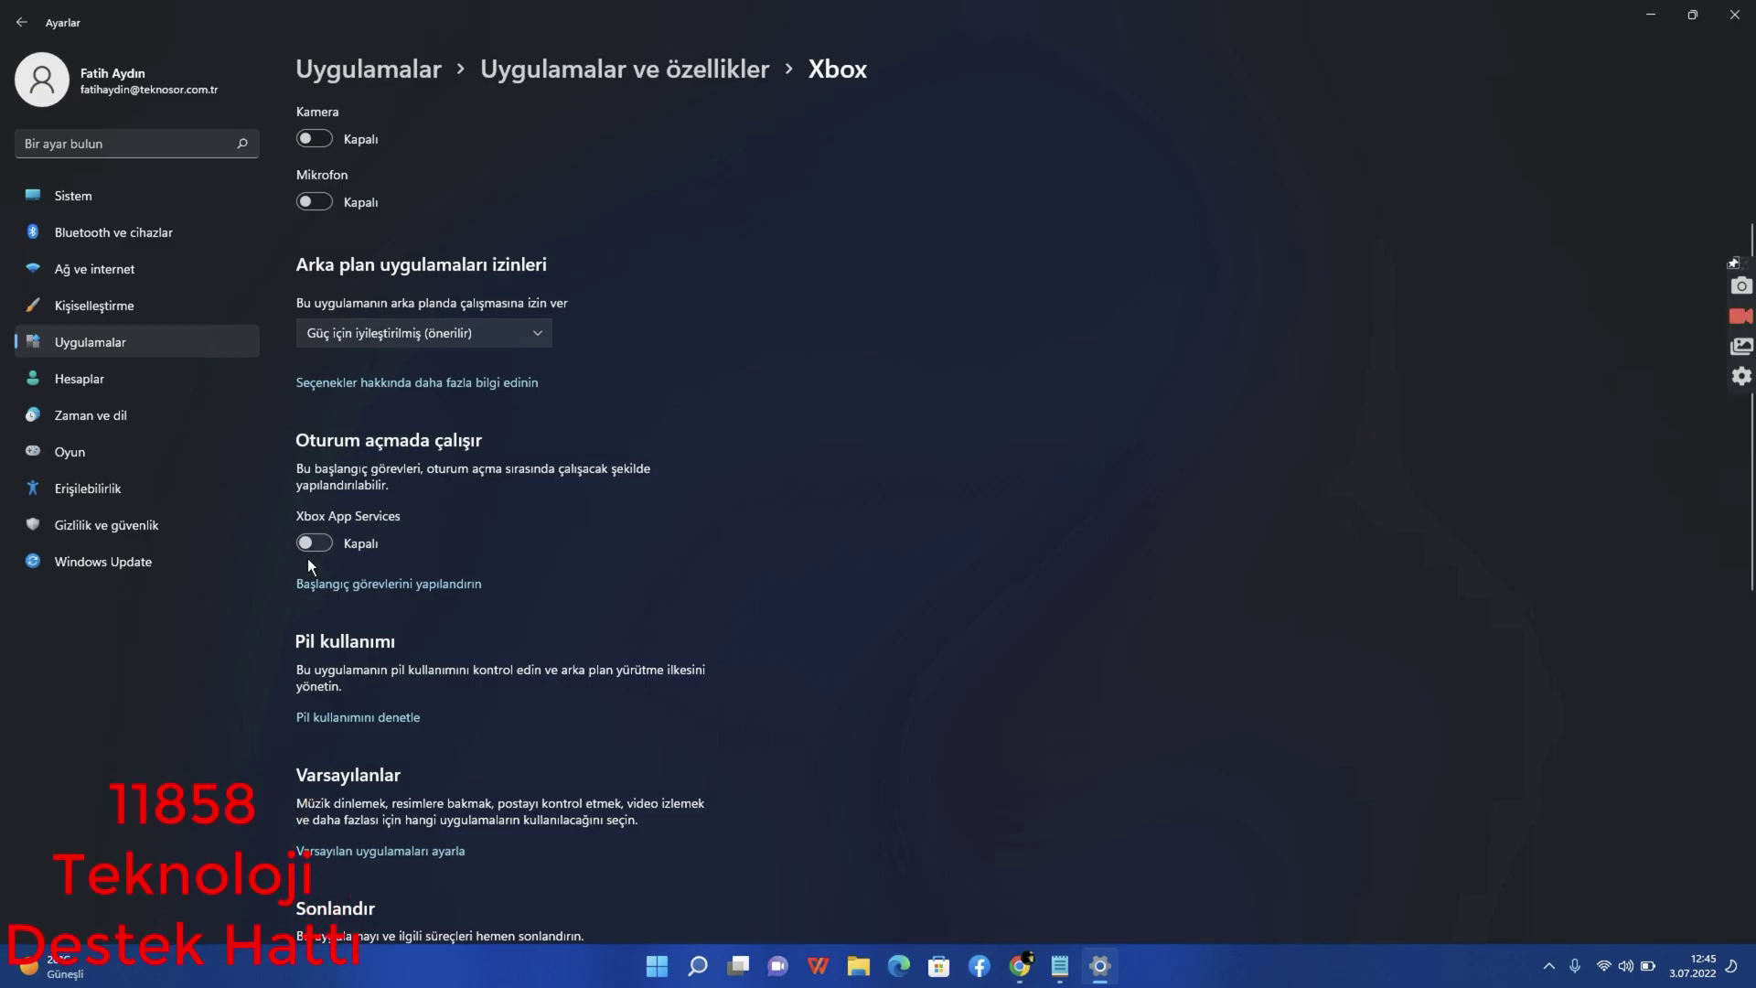
# - View the battery usage settings (Pil kullanımını denetle) linked from the Xbox advanced options and return to the Xbox page
pyautogui.scroll(-3, 382, 505)
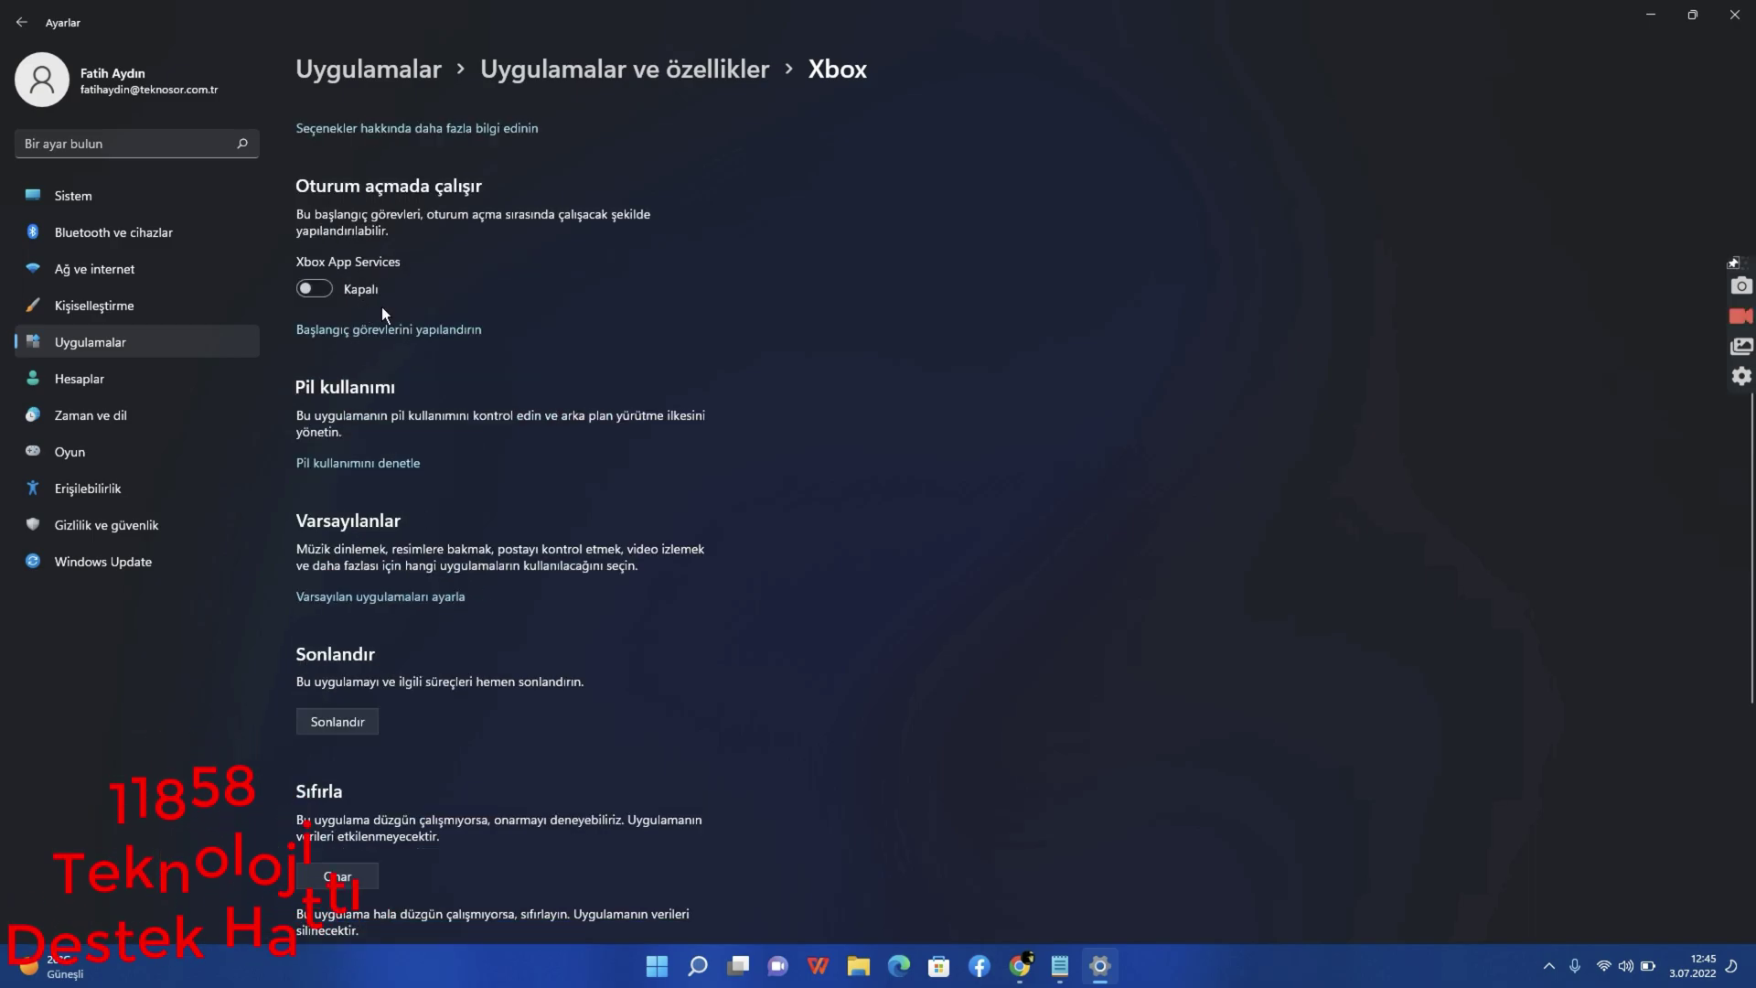
pyautogui.scroll(1, 375, 457)
pyautogui.click(361, 590)
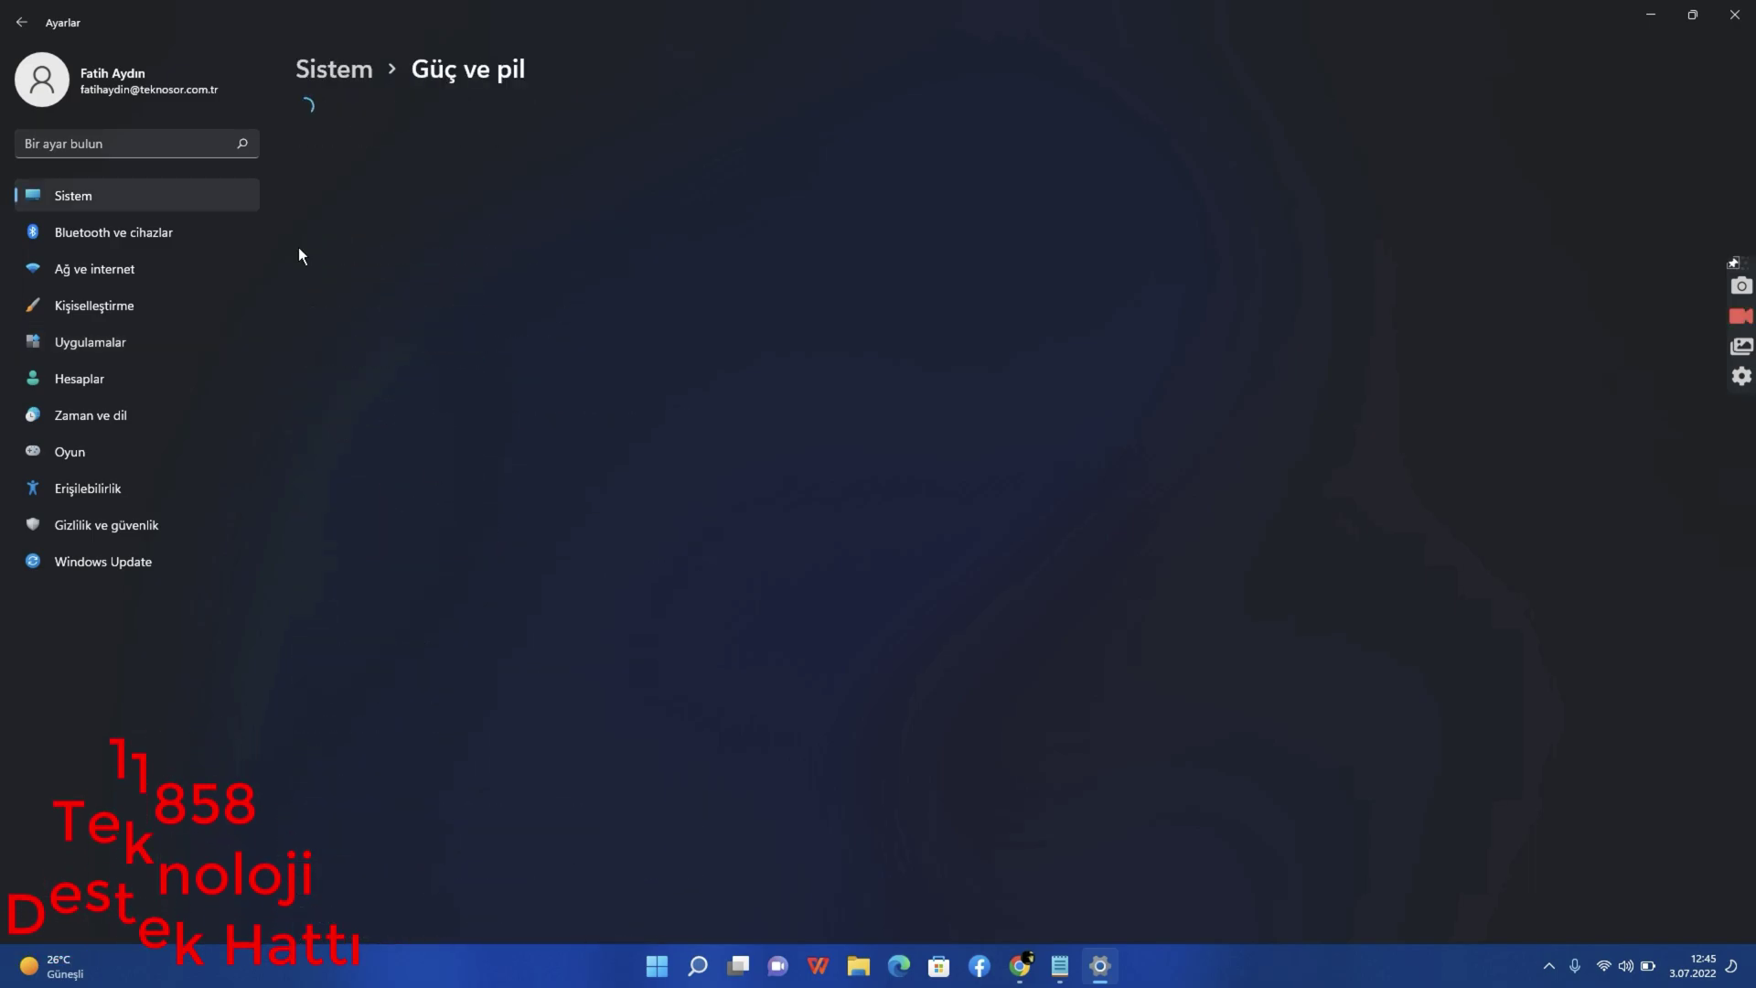
pyautogui.click(21, 22)
pyautogui.scroll(-2, 534, 683)
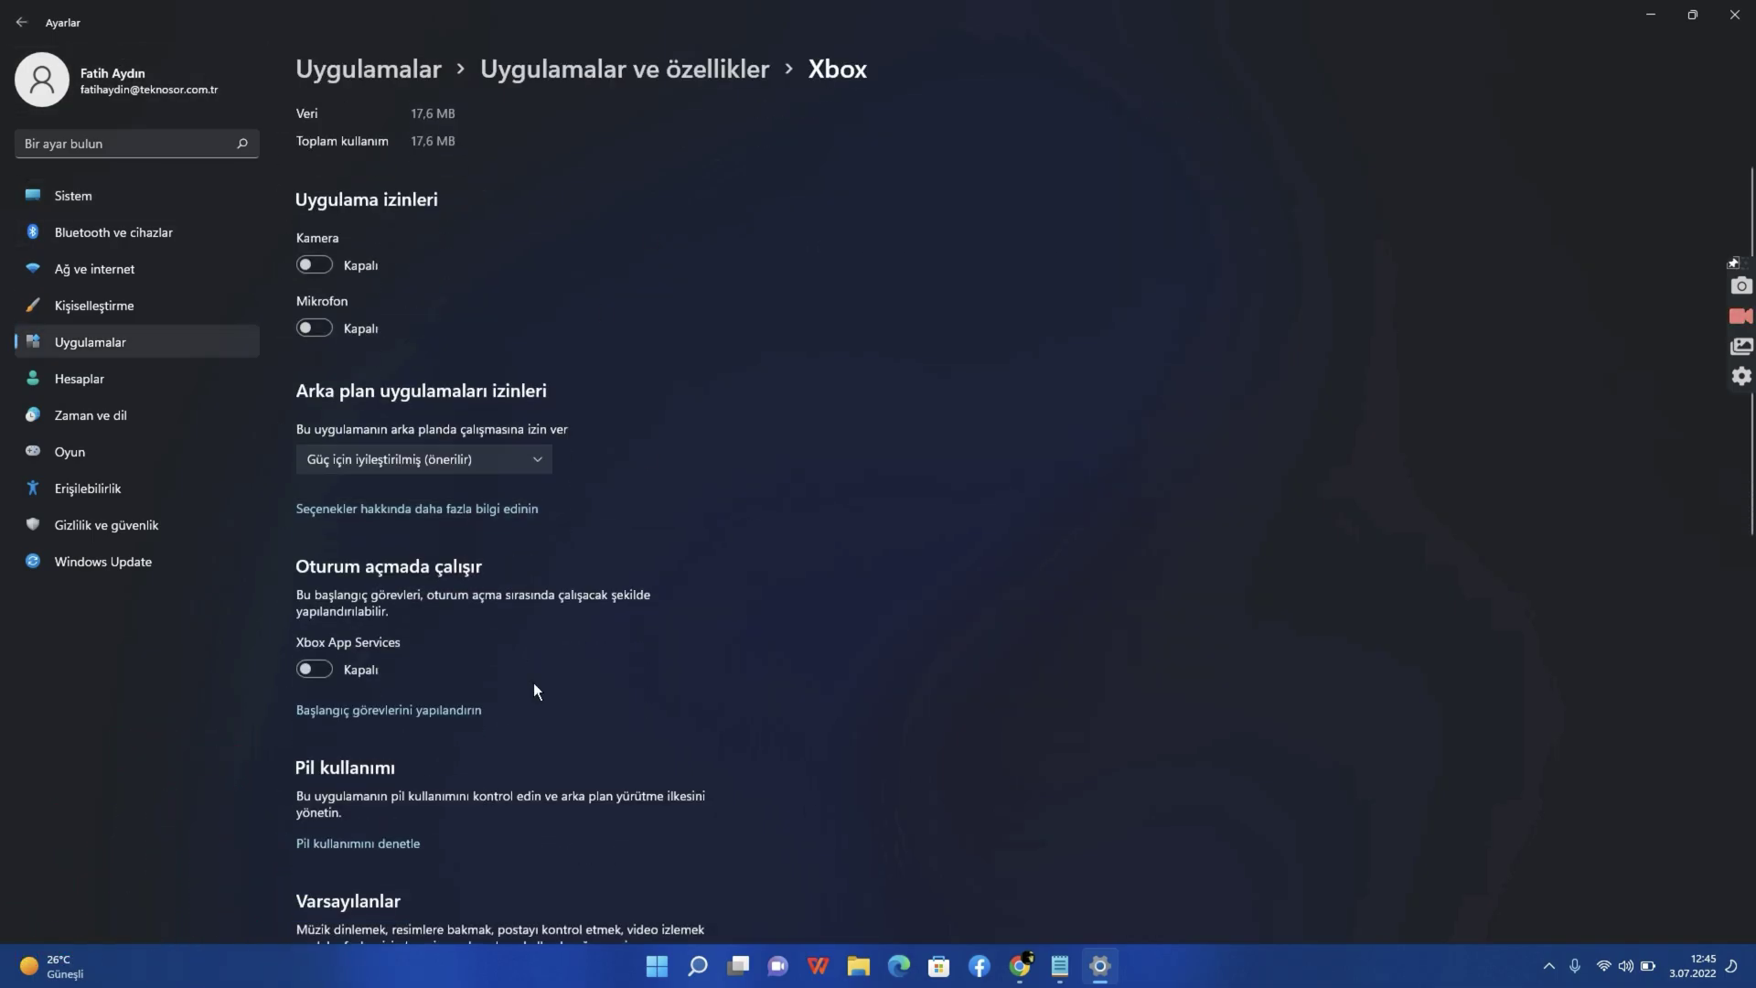
# - Reset the Xbox app (Sıfırla), confirming the data deletion, and repair it with Onar
pyautogui.scroll(-3, 534, 684)
pyautogui.scroll(-7, 666, 649)
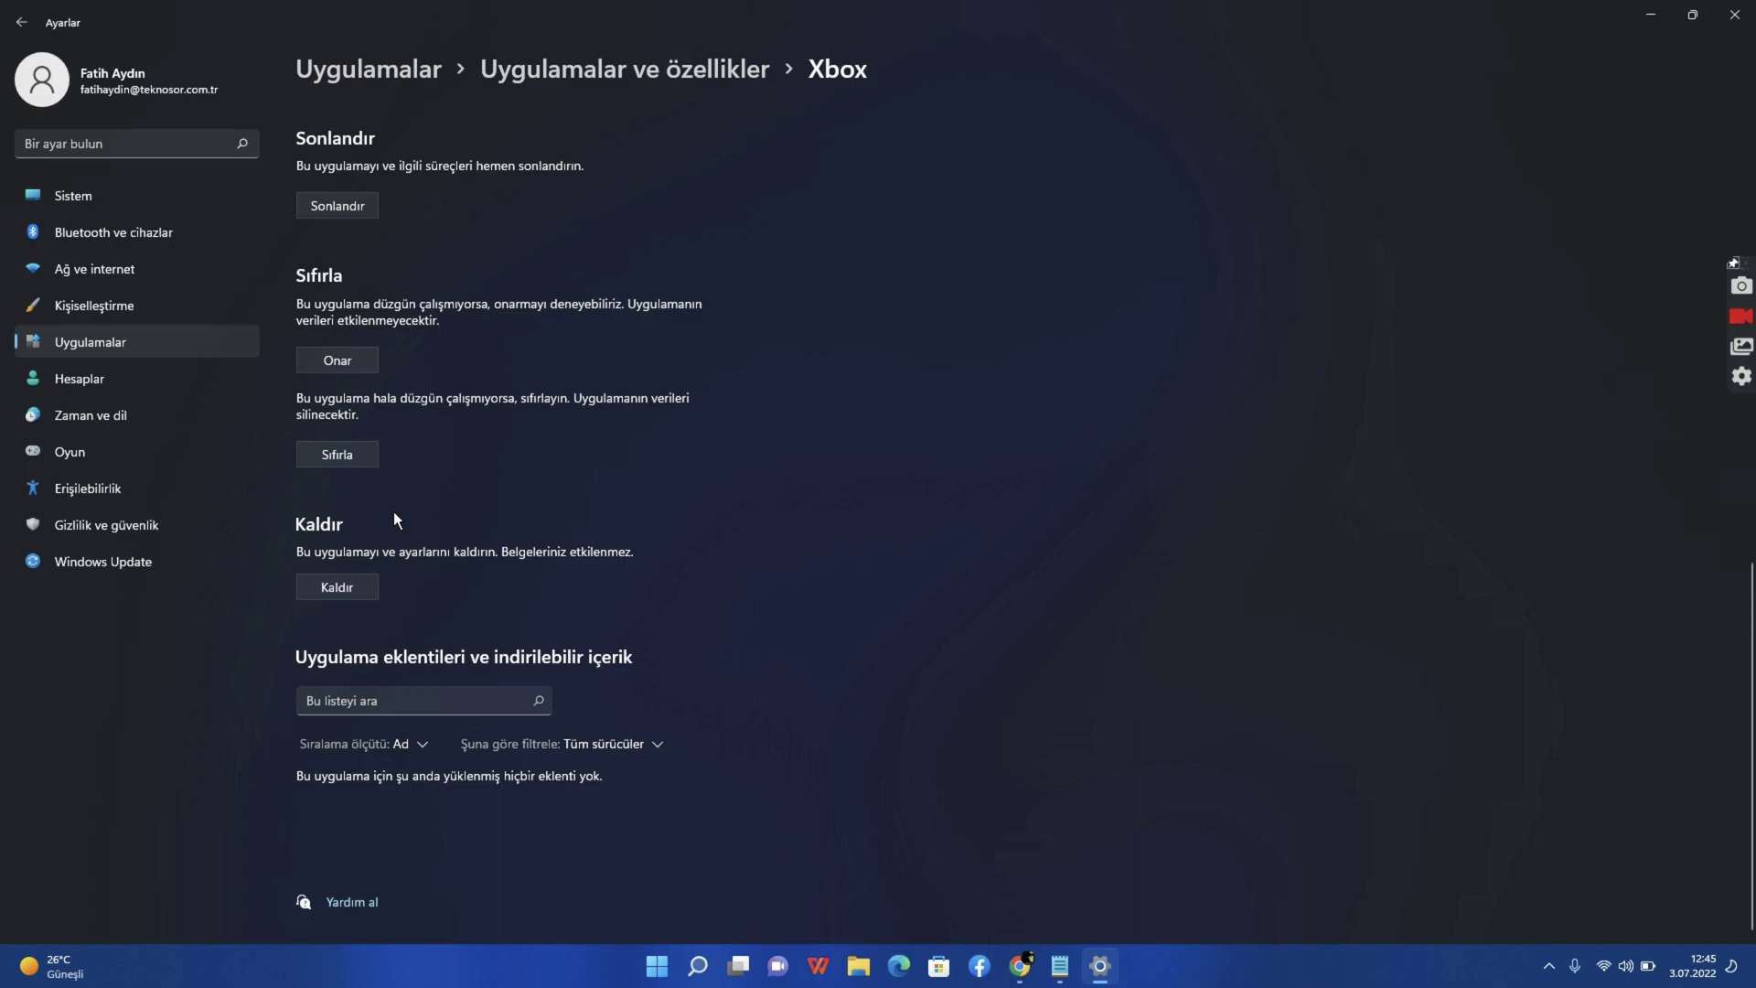
pyautogui.click(349, 452)
pyautogui.click(405, 411)
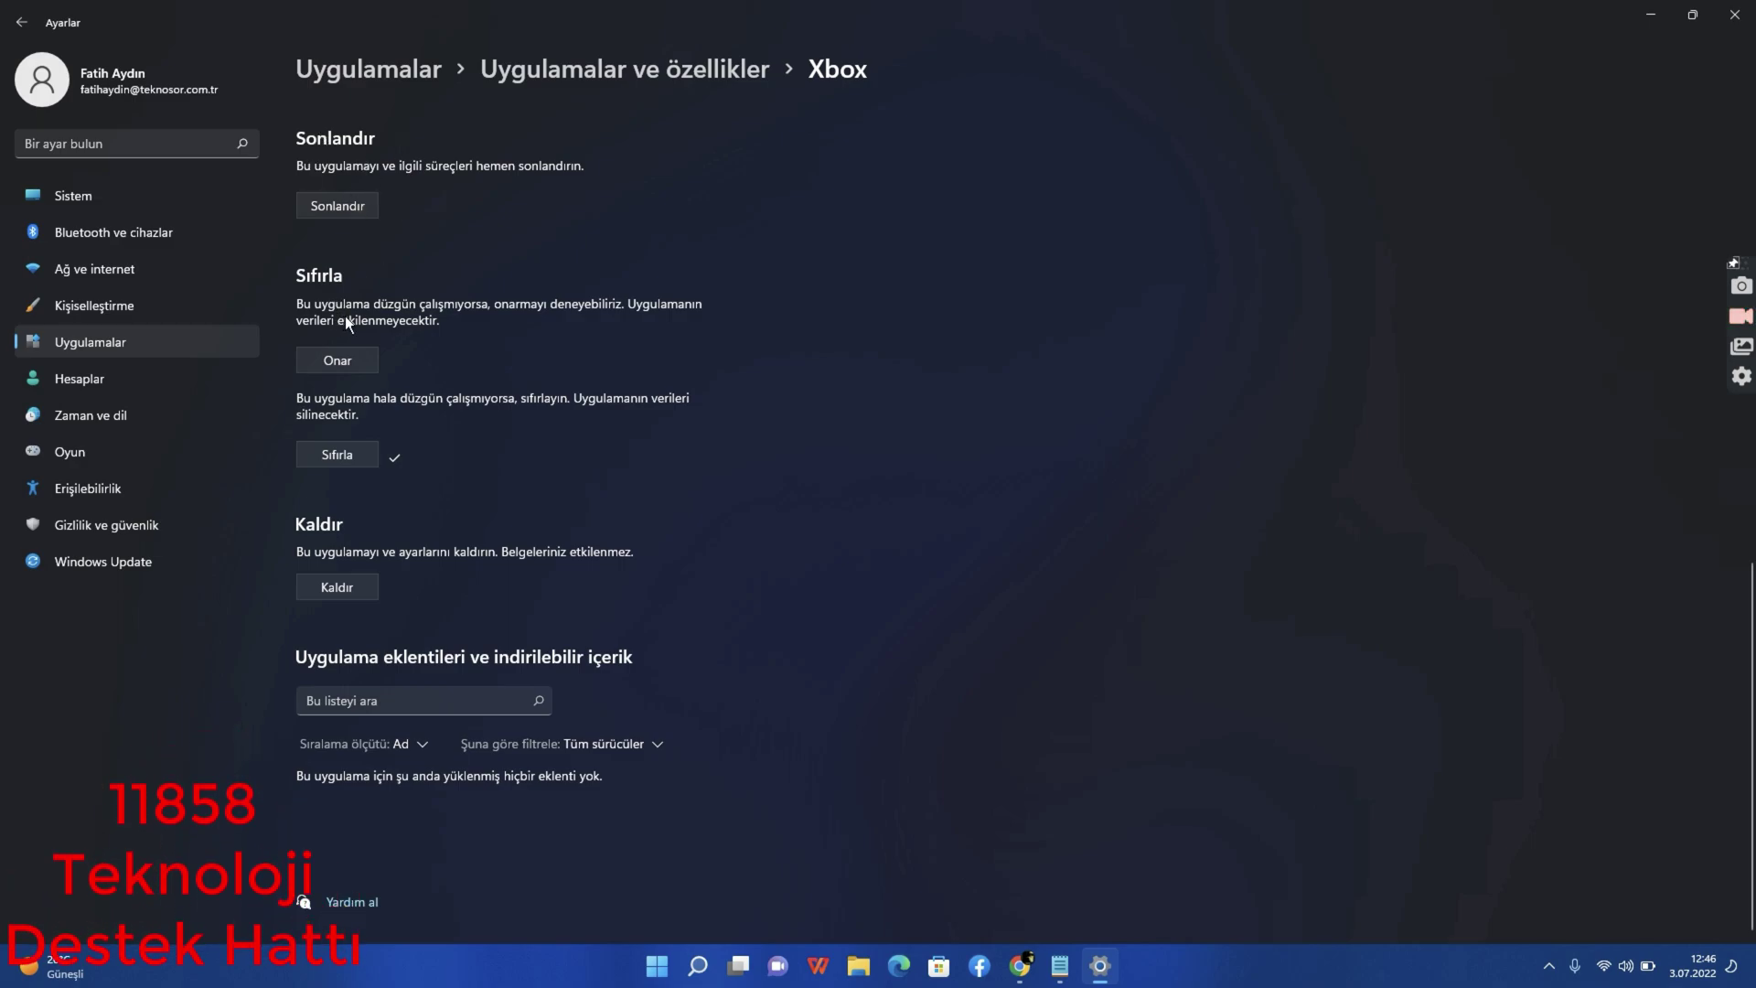
pyautogui.click(334, 360)
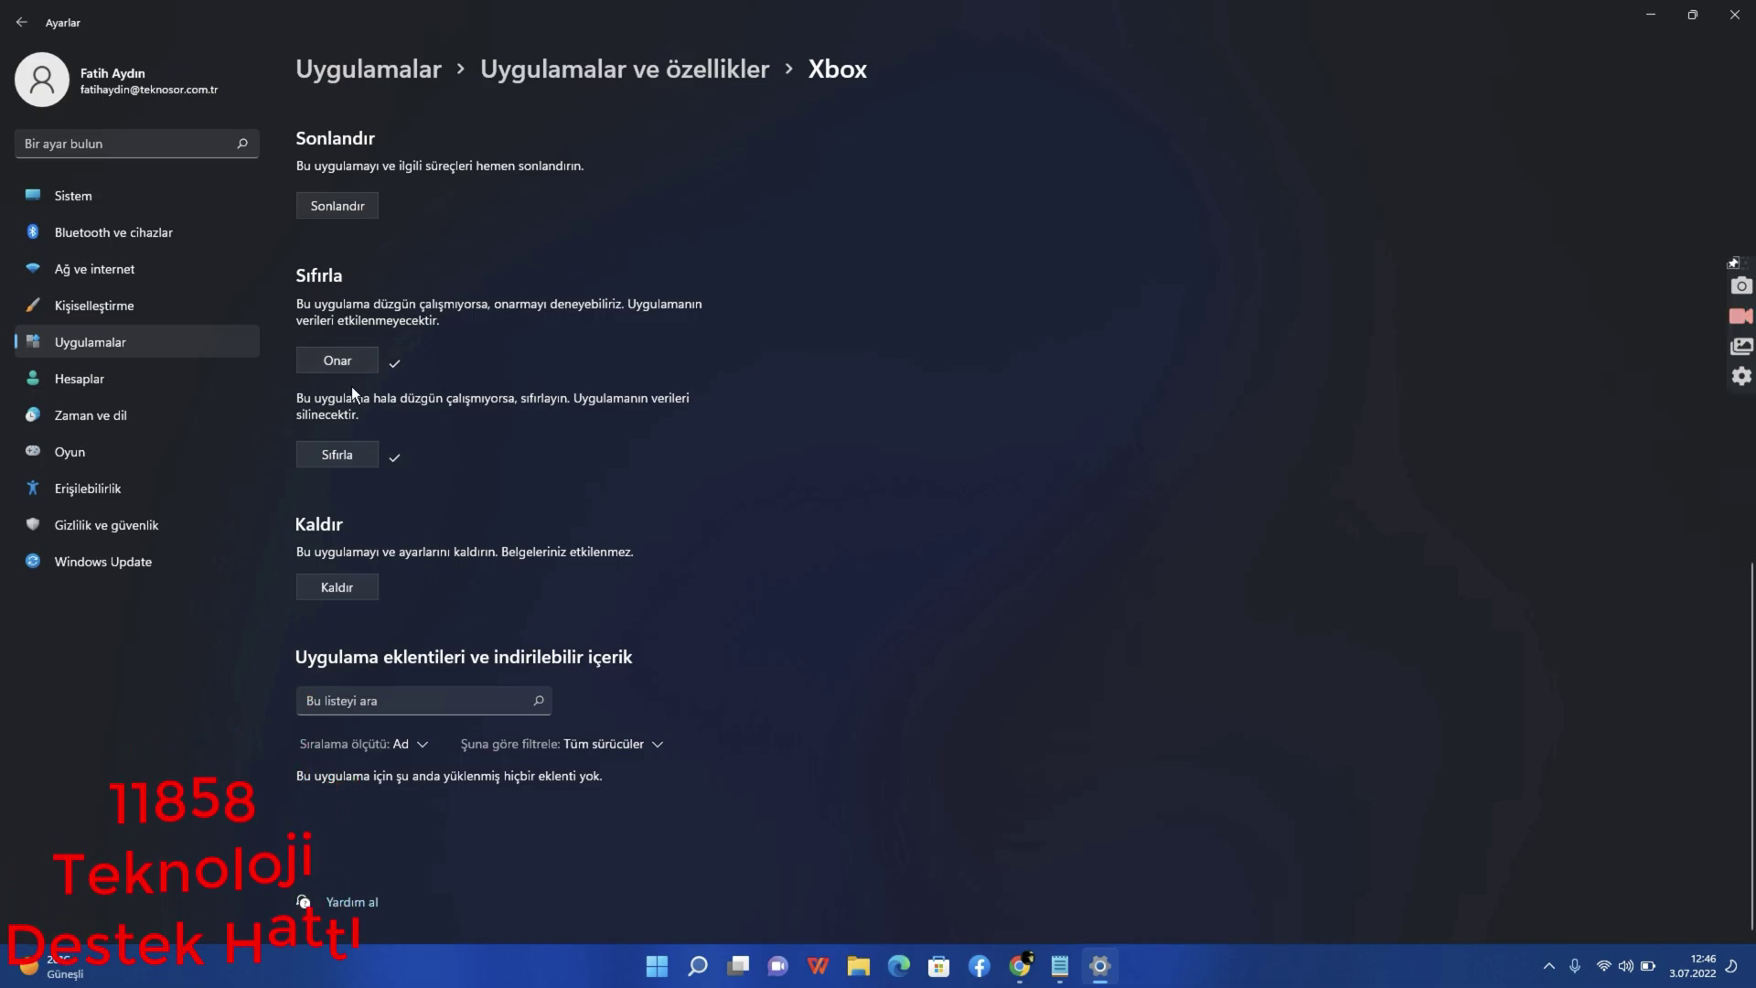
# - Close Settings and reopen the installed programs list through Program ekle veya kaldır in the recent Windows searches
pyautogui.hotkey('alt', 'F4')
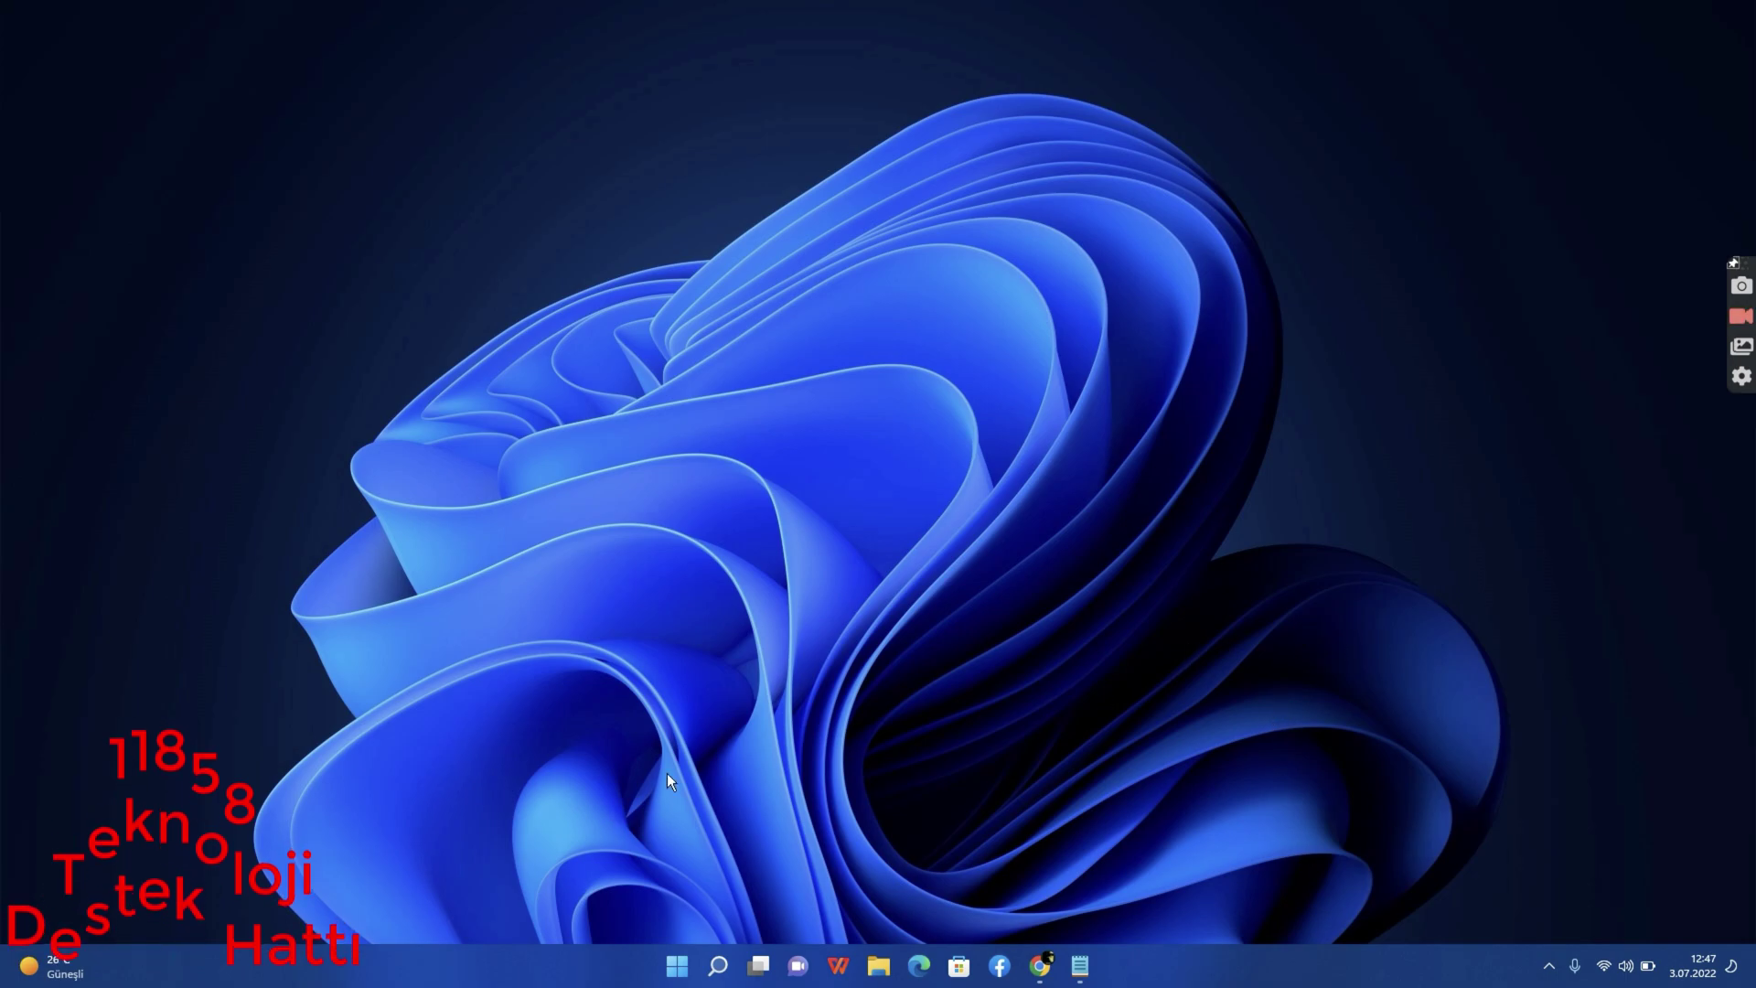
pyautogui.click(727, 963)
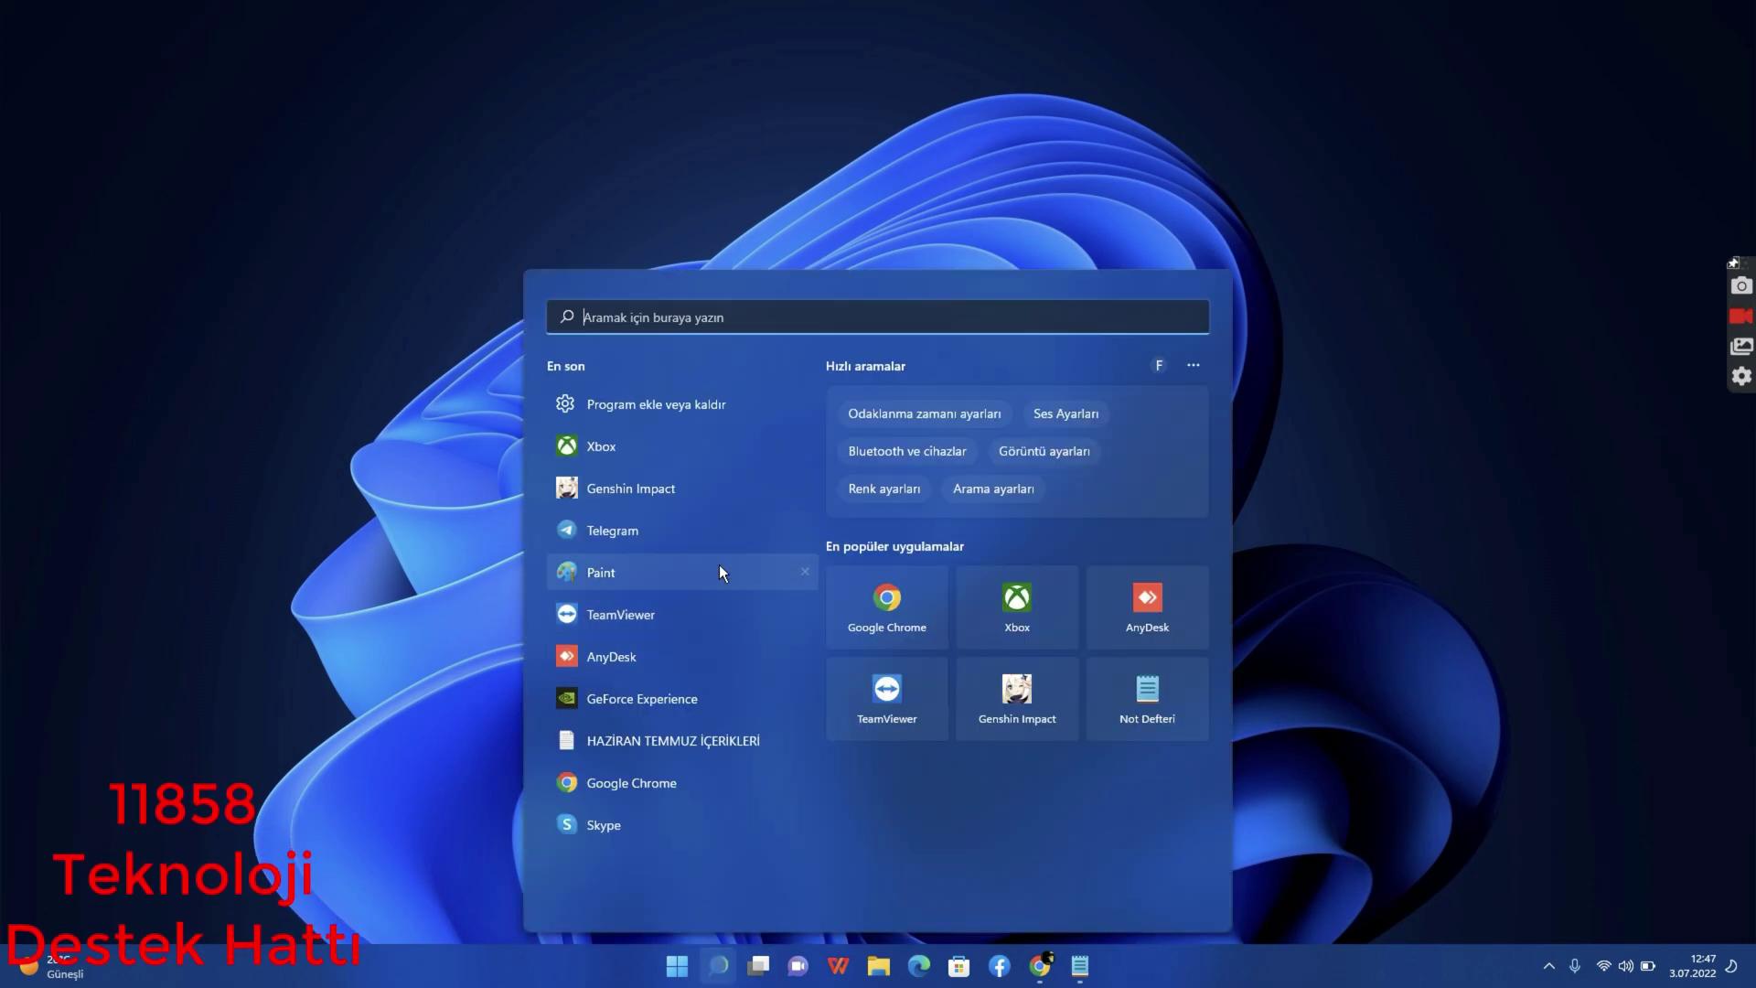
pyautogui.click(655, 386)
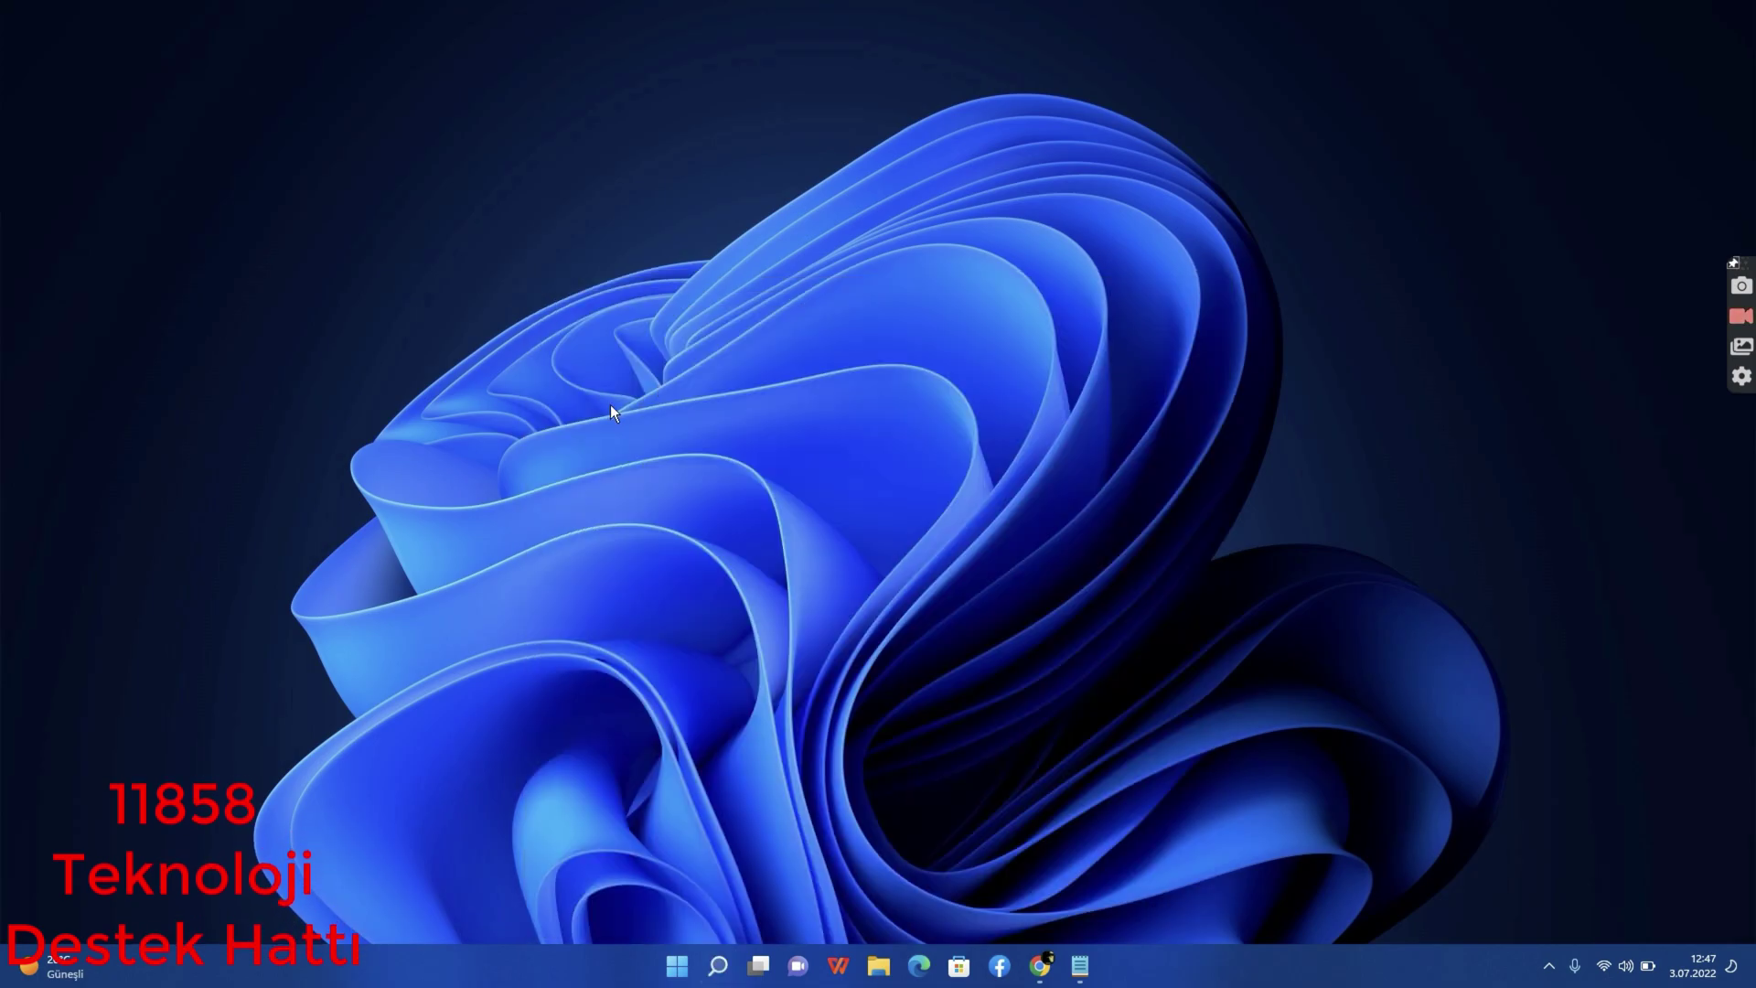